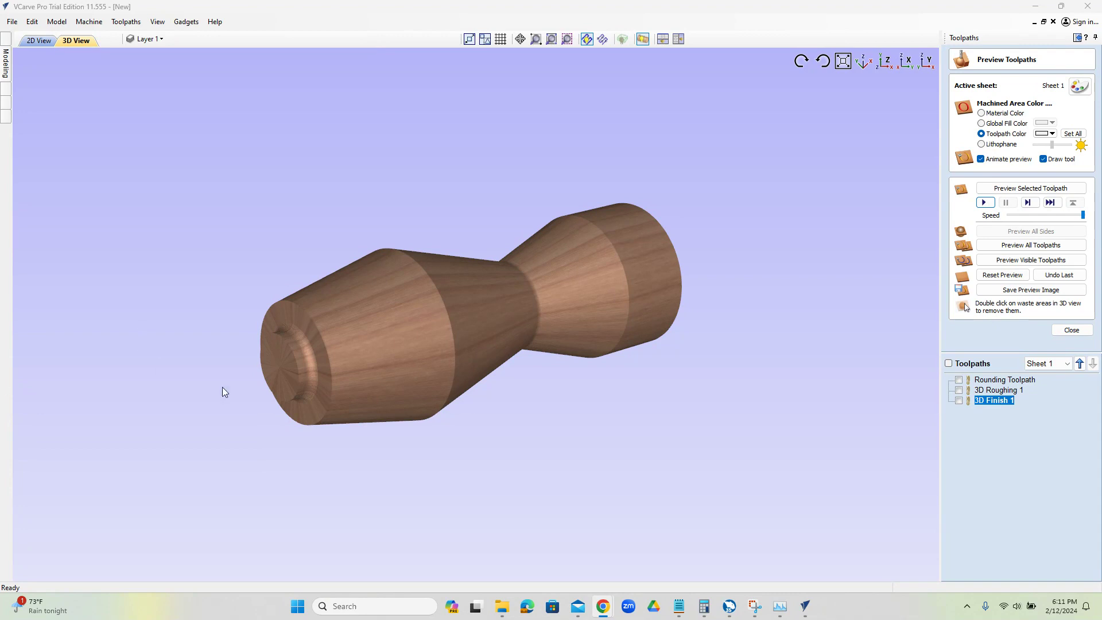
Step: Close the finished spindle job, choosing No to discard its unsaved changes
{"action": "left_click_drag", "start_coordinate": [356, 433], "coordinate": [523, 387]}
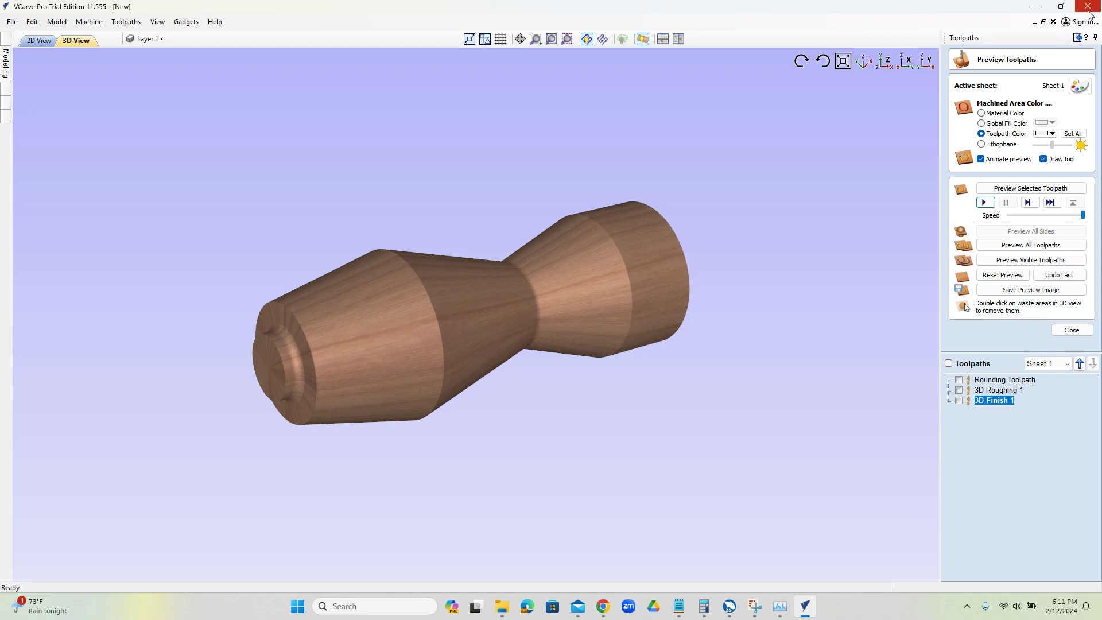
{"action": "left_click", "coordinate": [1054, 22]}
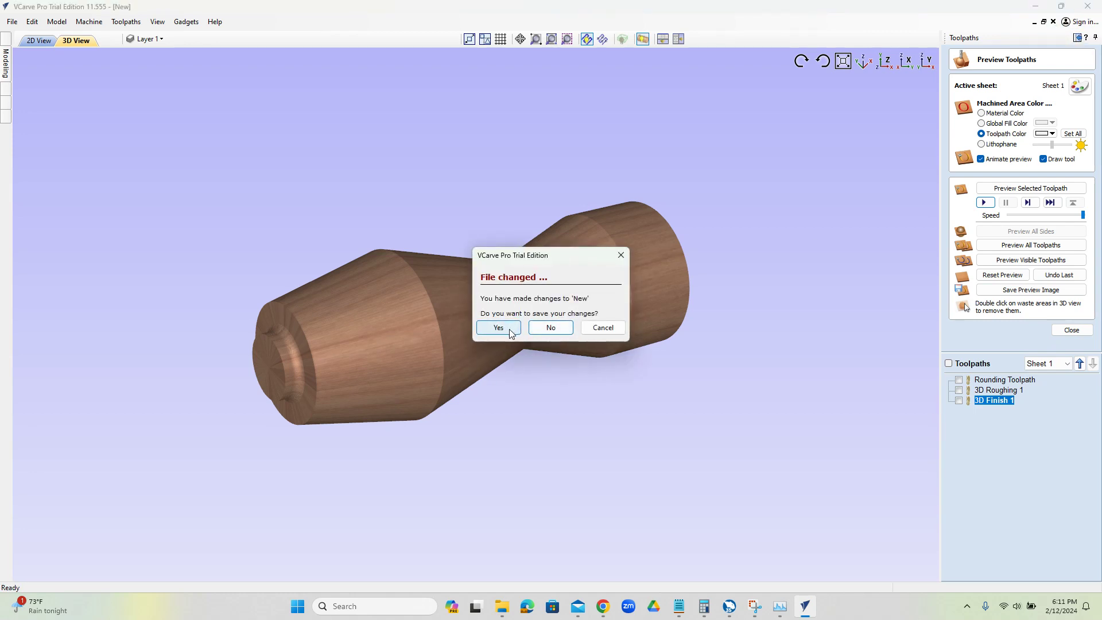
{"action": "left_click", "coordinate": [545, 332]}
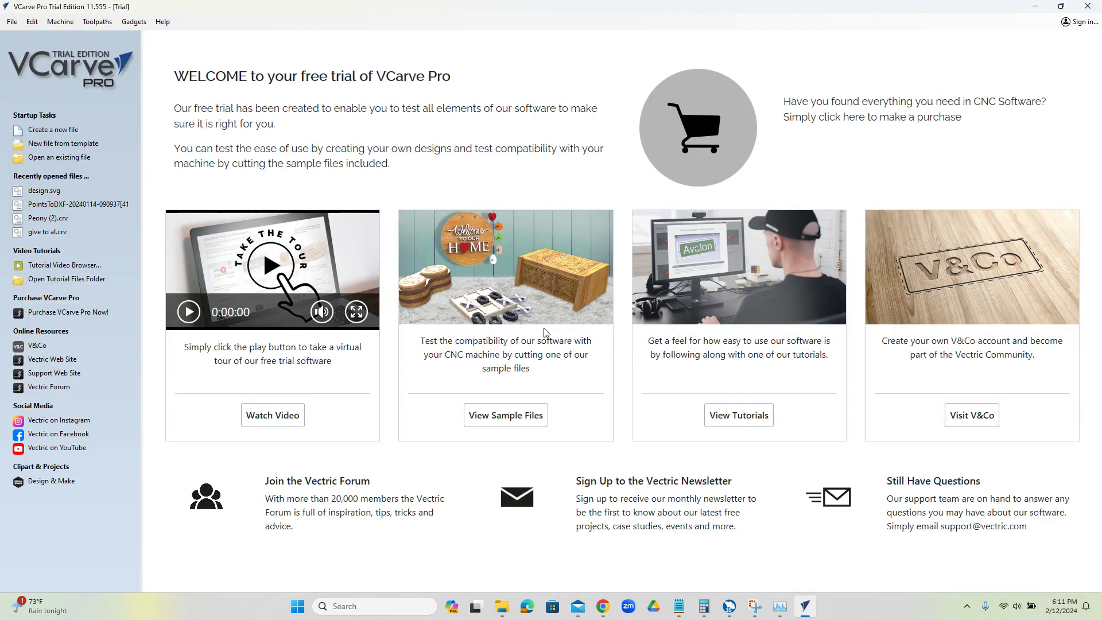
Step: Create a rotary job with Length 6.5 in and Diameter 3.0 in, along the Y axis
{"action": "left_click", "coordinate": [52, 129]}
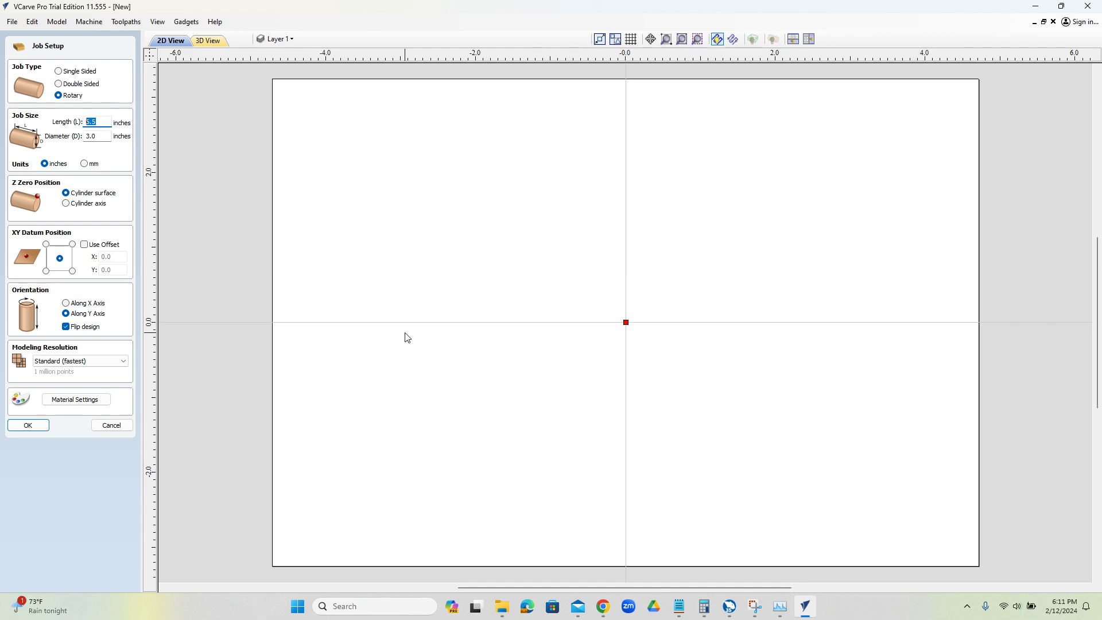
{"action": "left_click", "coordinate": [106, 137]}
{"action": "left_click", "coordinate": [105, 122]}
{"action": "left_click", "coordinate": [105, 138]}
{"action": "left_click", "coordinate": [33, 427]}
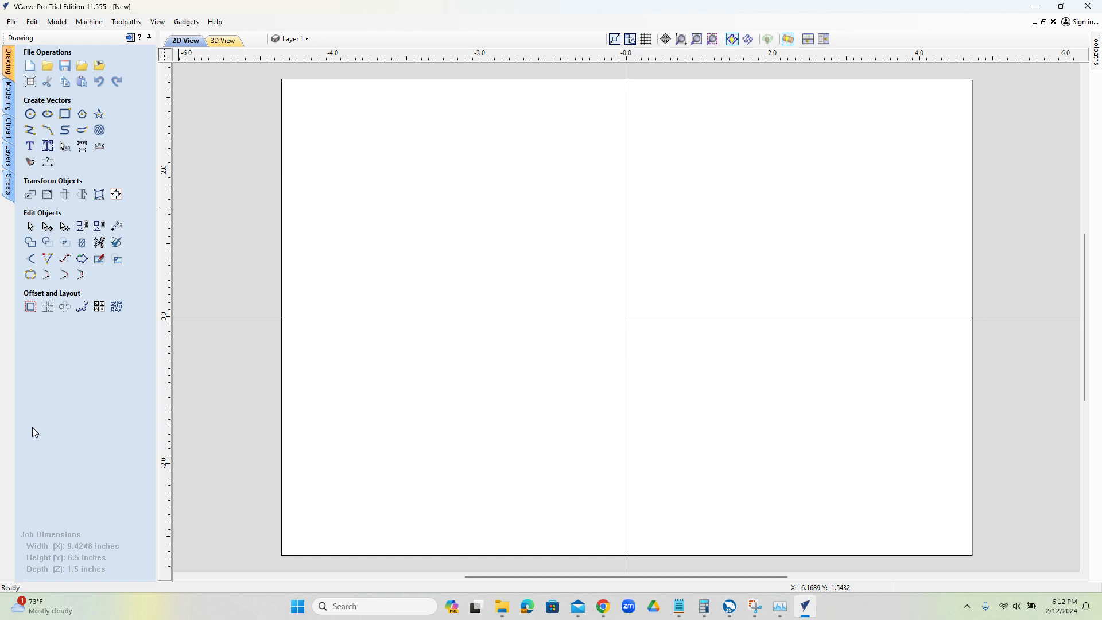
Step: Launch the Create Rounding Toolpath gadget with square blank 3 and round blank diameter 3
{"action": "left_click", "coordinate": [186, 21]}
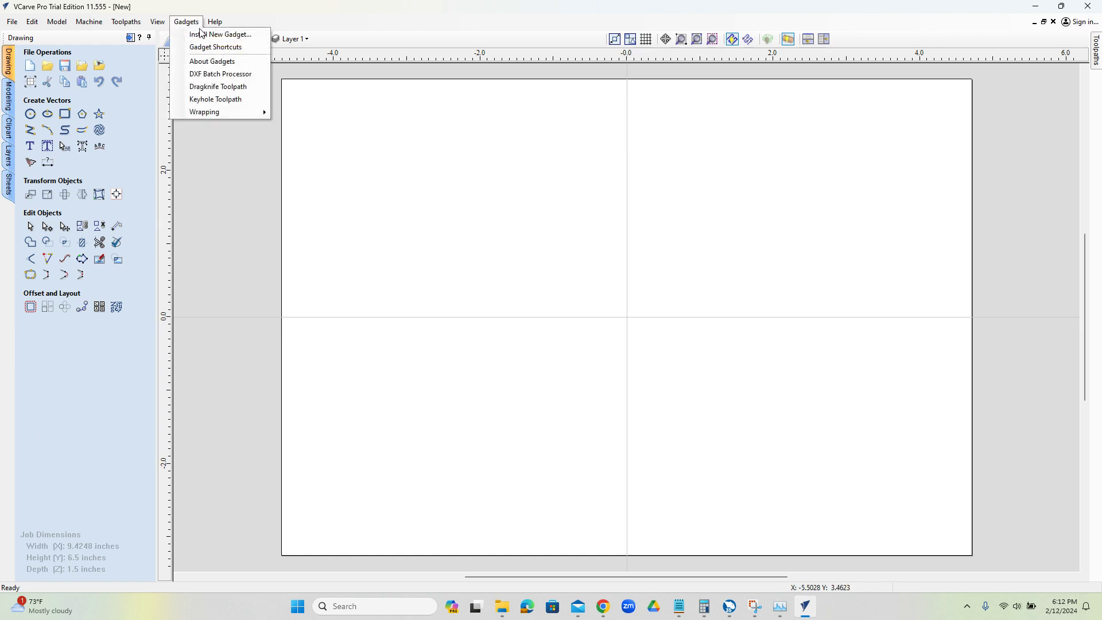
{"action": "mouse_move", "coordinate": [255, 115]}
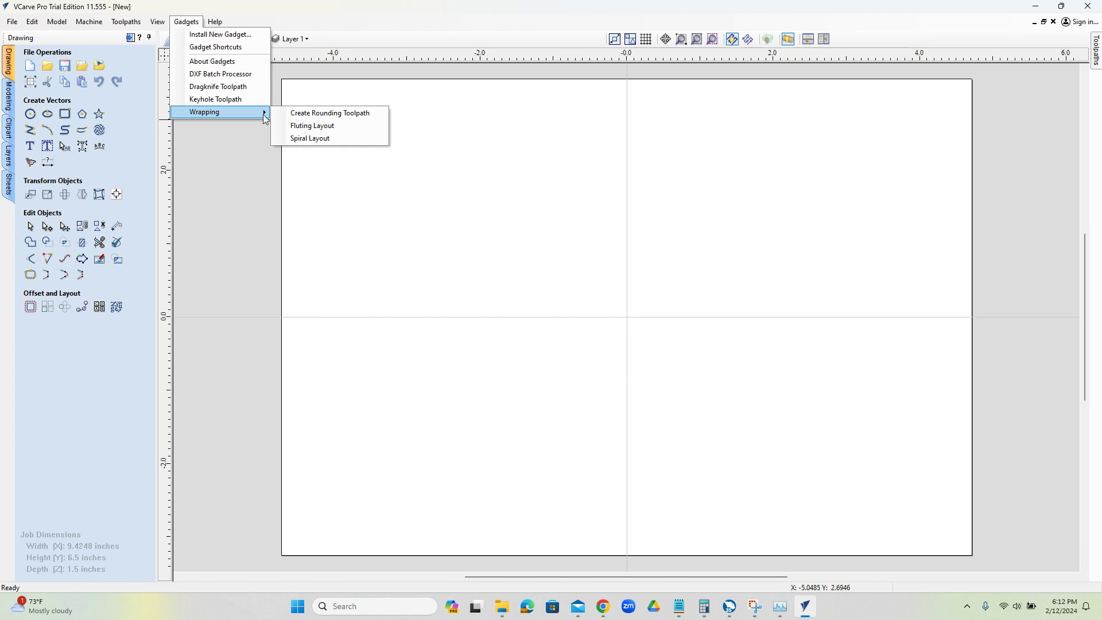
{"action": "left_click", "coordinate": [372, 114]}
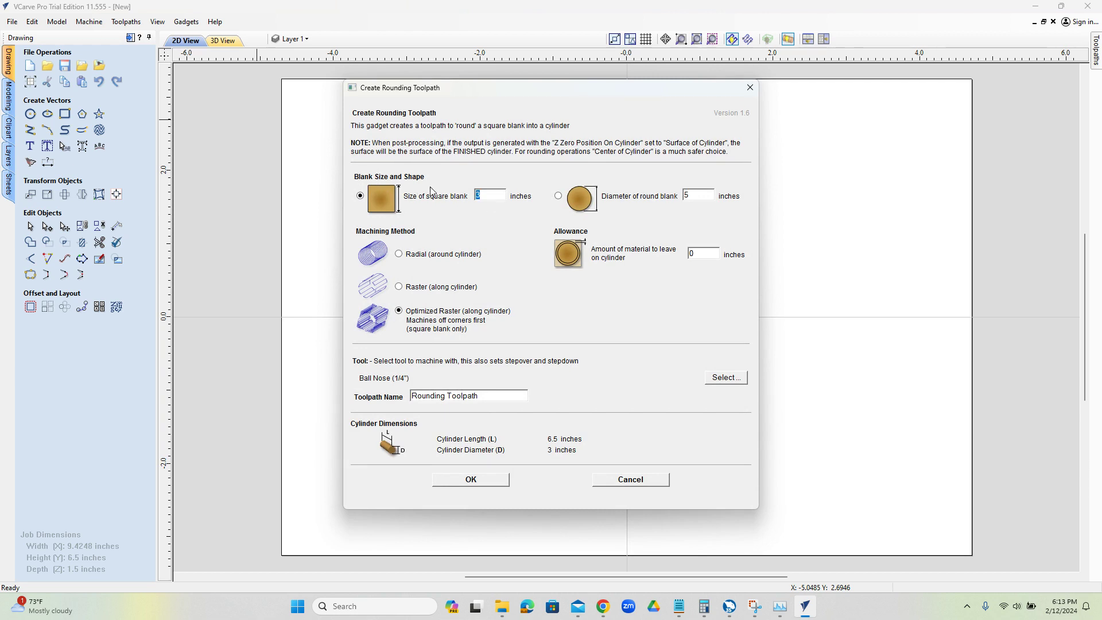
{"action": "key", "text": "Tab"}
{"action": "type", "text": "3"}
{"action": "left_click", "coordinate": [500, 197]}
{"action": "left_click", "coordinate": [709, 196]}
Step: Give Ball Nose (1/4") 25% stepover and 50 in/min feed, then select it for rounding
{"action": "left_click", "coordinate": [726, 379]}
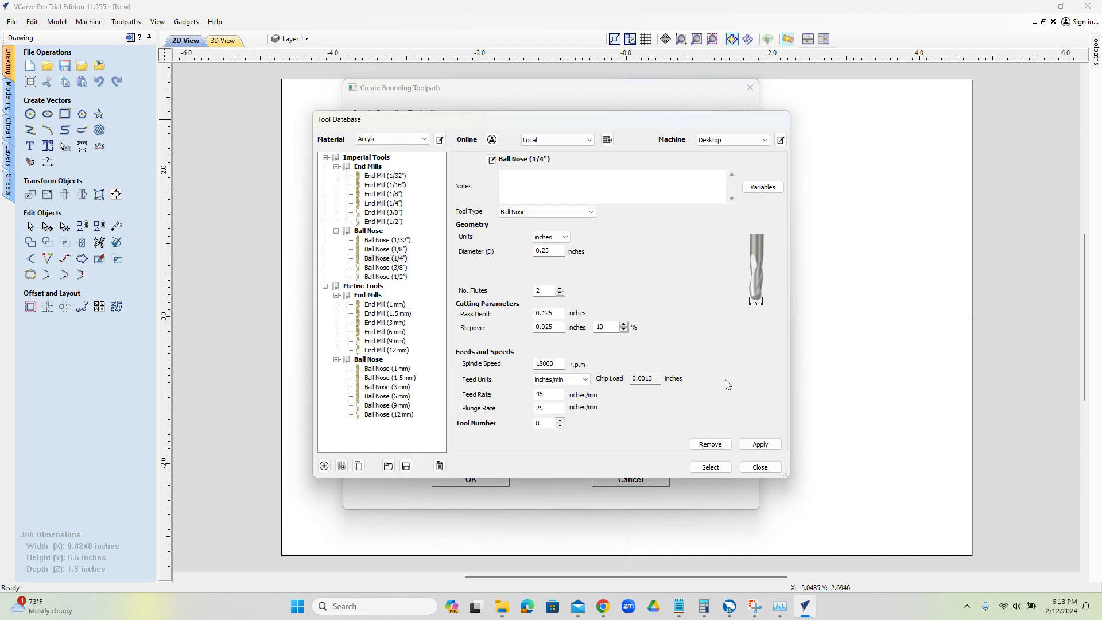
{"action": "left_click", "coordinate": [390, 262]}
{"action": "left_click", "coordinate": [558, 313]}
{"action": "left_click", "coordinate": [558, 325]}
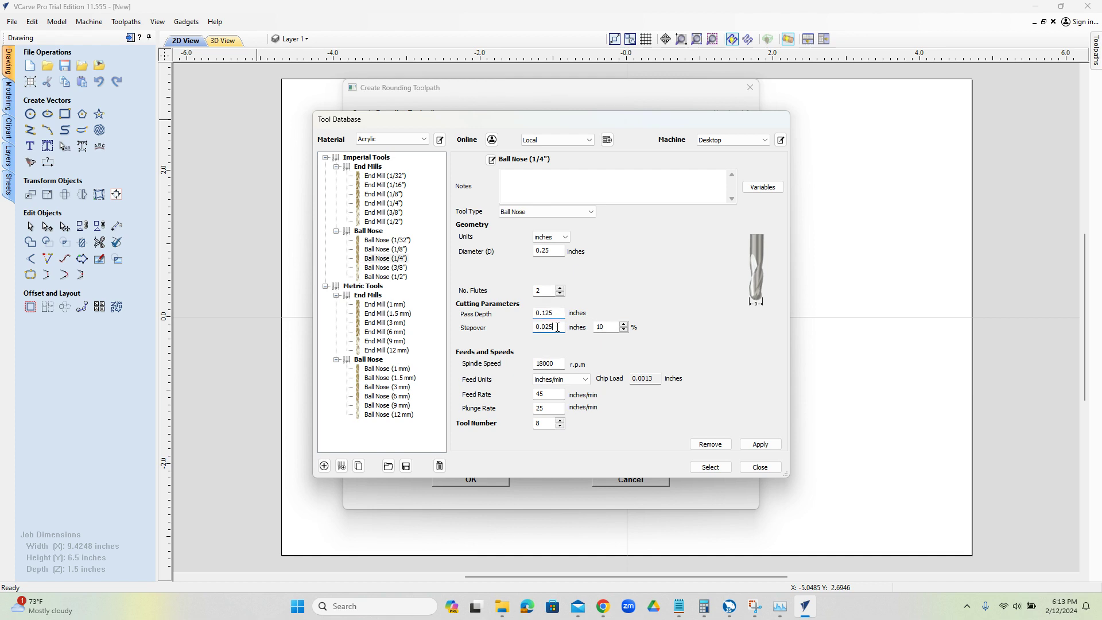
{"action": "left_click", "coordinate": [624, 323]}
{"action": "type", "text": "25"}
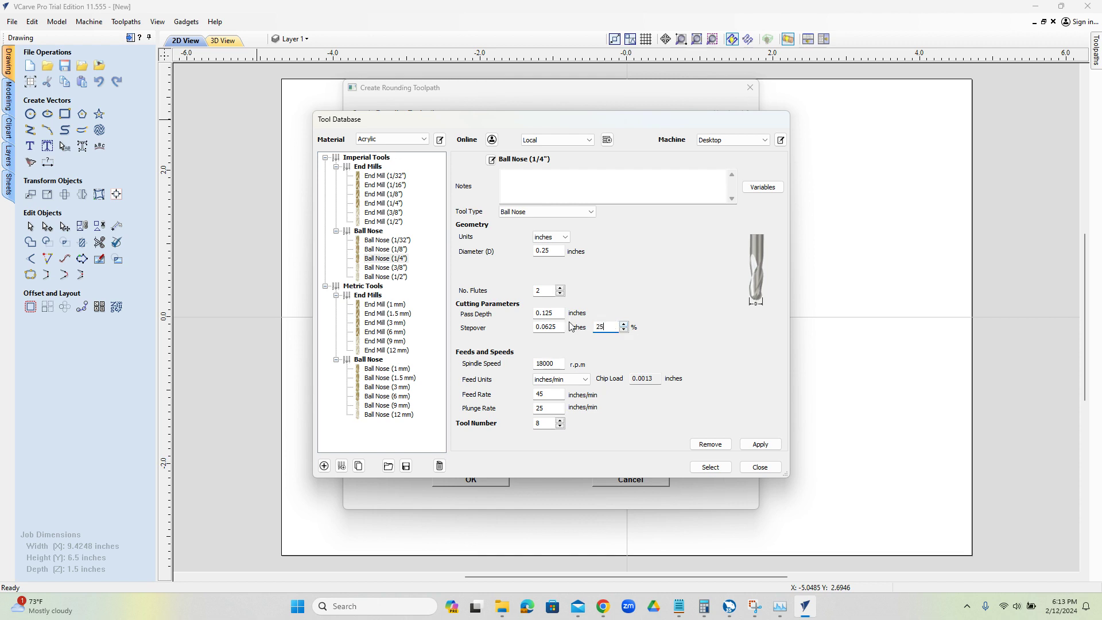
{"action": "double_click", "coordinate": [546, 395]}
{"action": "type", "text": "50"}
{"action": "key", "text": "Tab"}
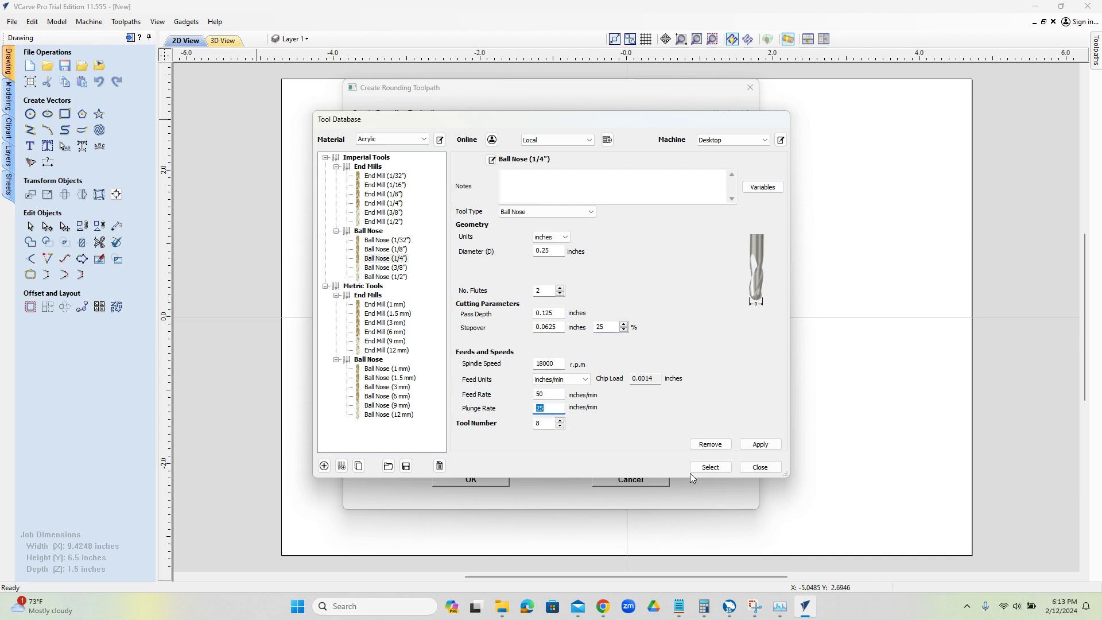
{"action": "left_click", "coordinate": [760, 444]}
{"action": "left_click", "coordinate": [726, 467]}
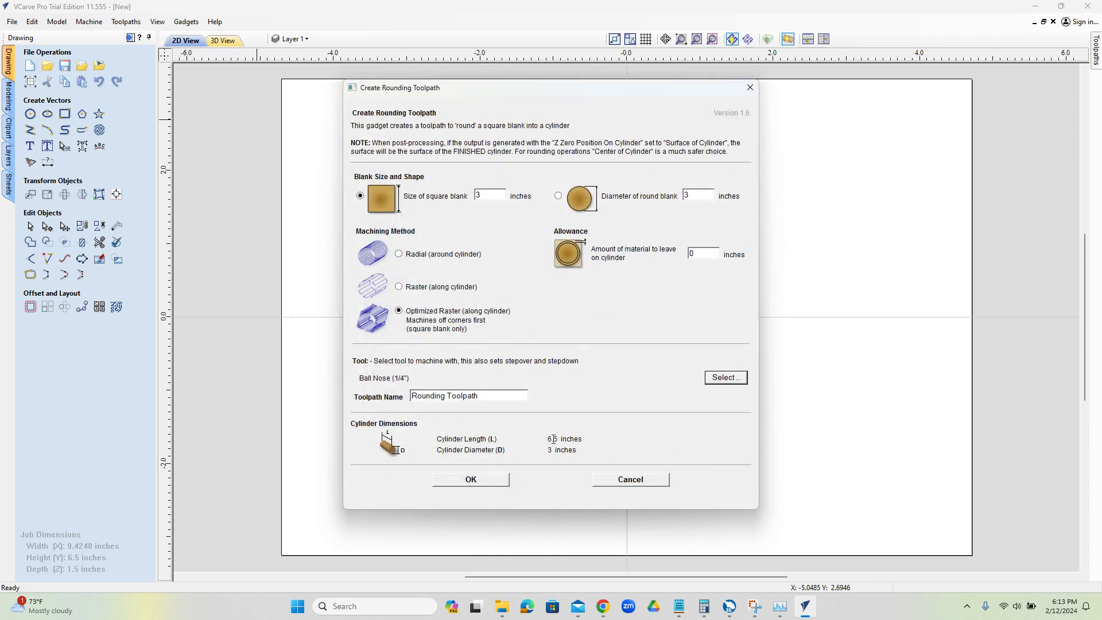
Step: Confirm the 6.5 in length and 3 in diameter cylinder dimensions and create the rounding toolpath
{"action": "triple_click", "coordinate": [546, 441]}
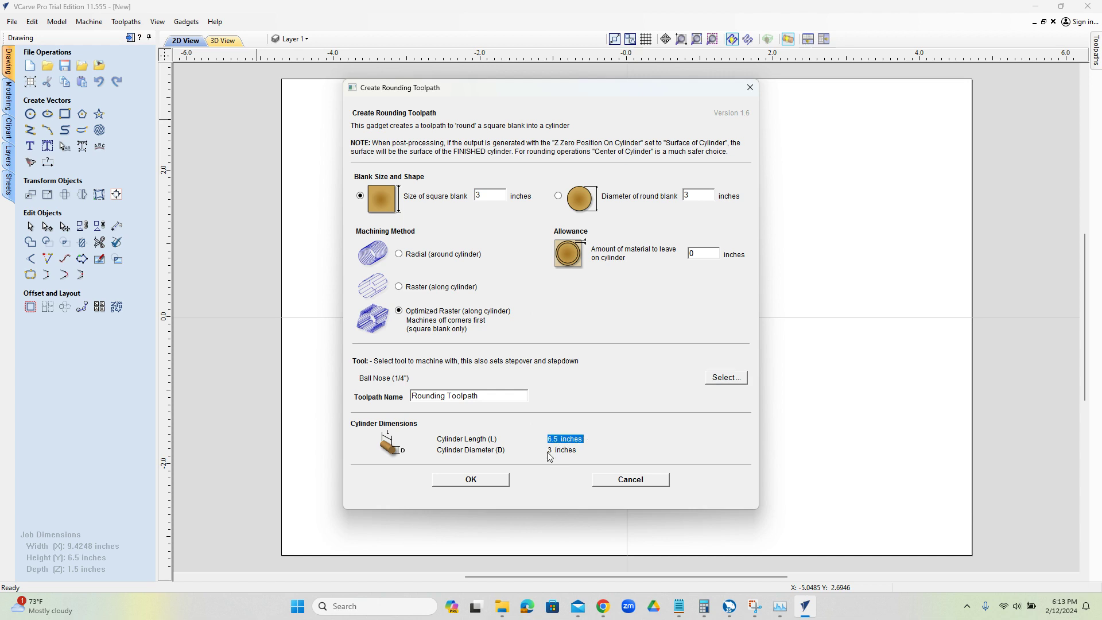
{"action": "triple_click", "coordinate": [560, 452]}
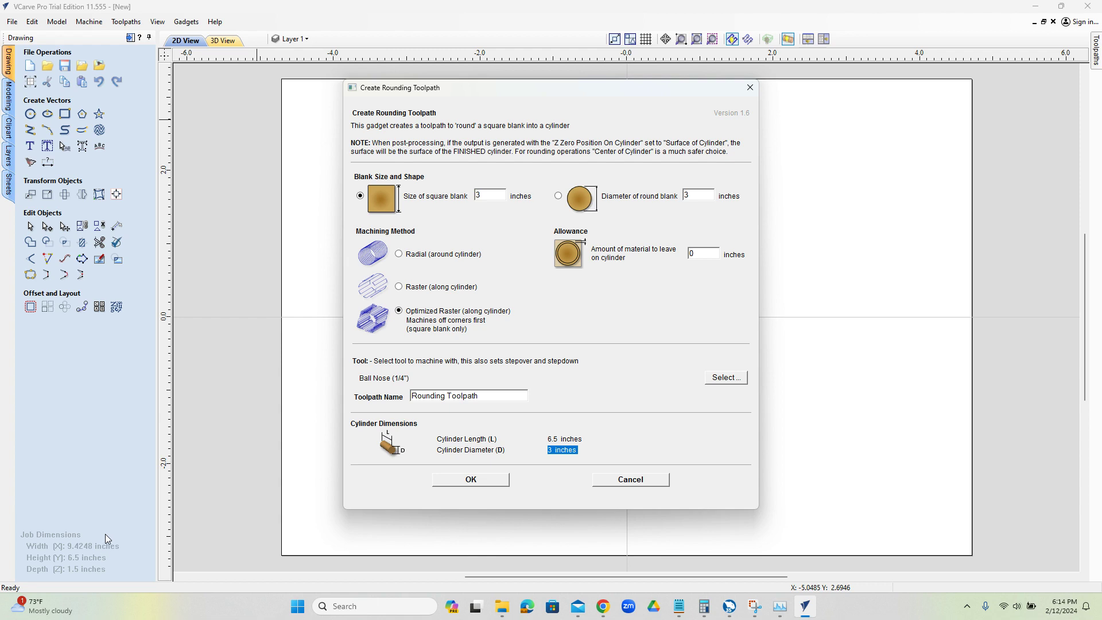
{"action": "left_click", "coordinate": [485, 487]}
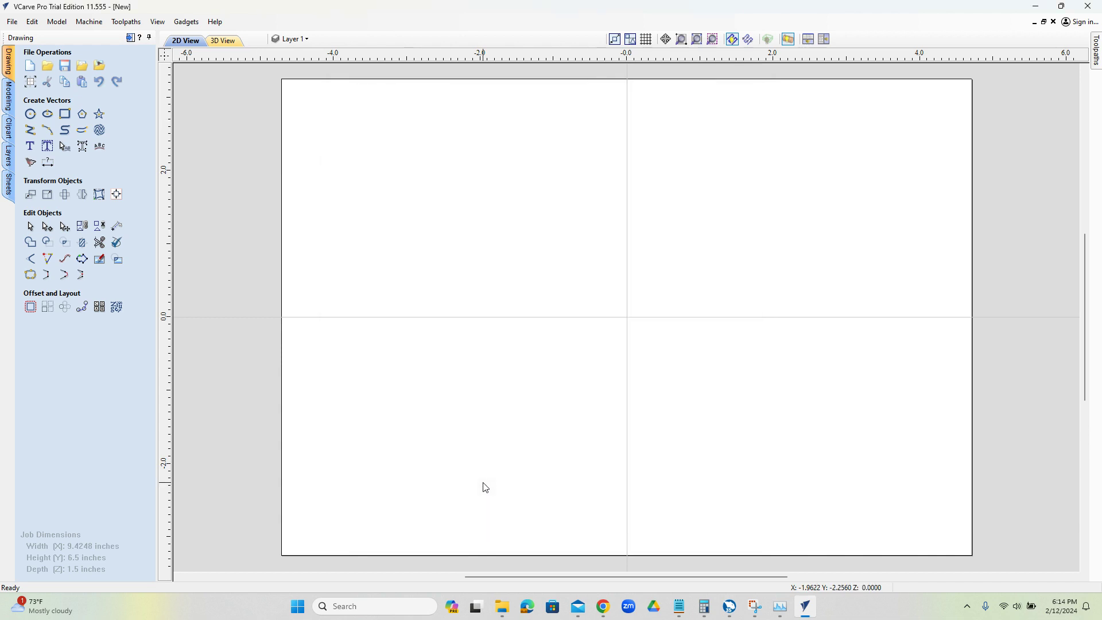
Step: Preview the rounding toolpath in 3D and orbit around the cylinder
{"action": "left_click", "coordinate": [130, 39]}
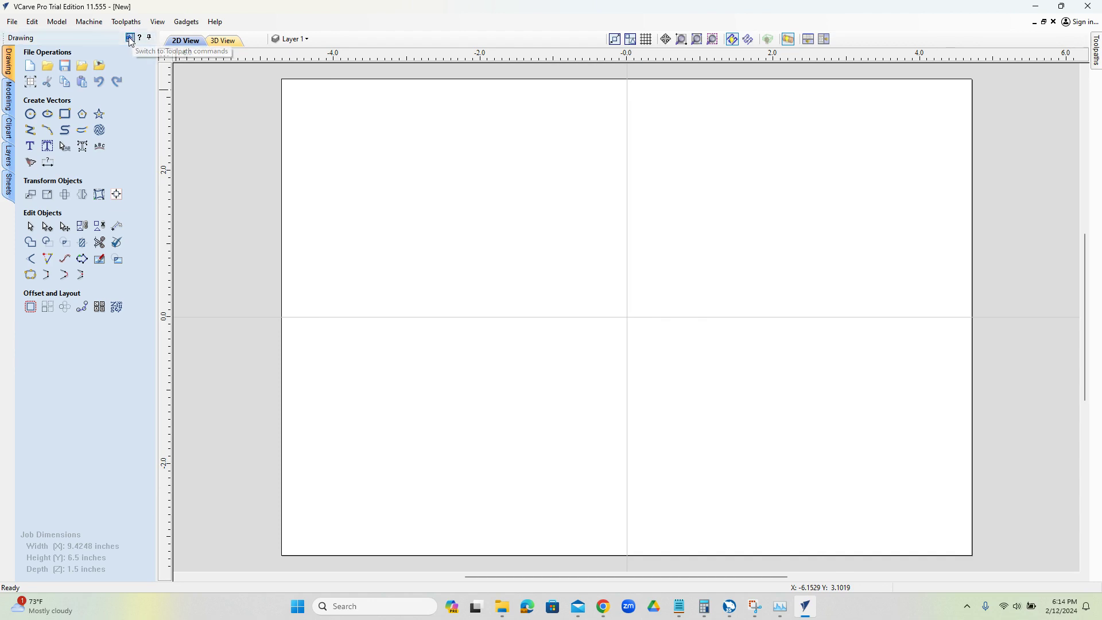
{"action": "mouse_move", "coordinate": [1008, 263]}
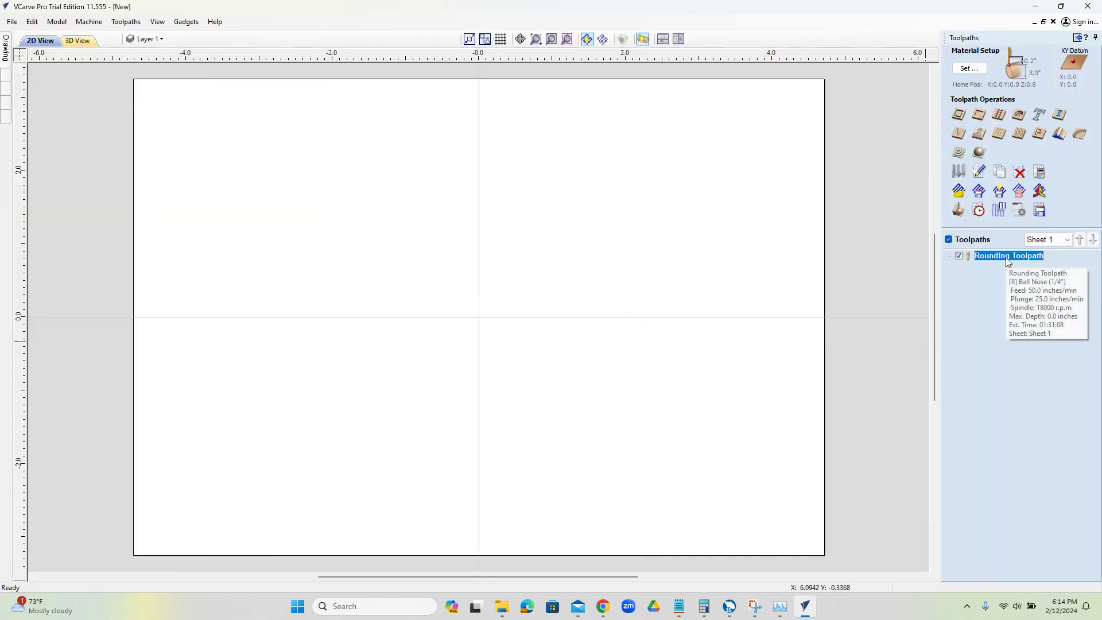
{"action": "left_click", "coordinate": [960, 212]}
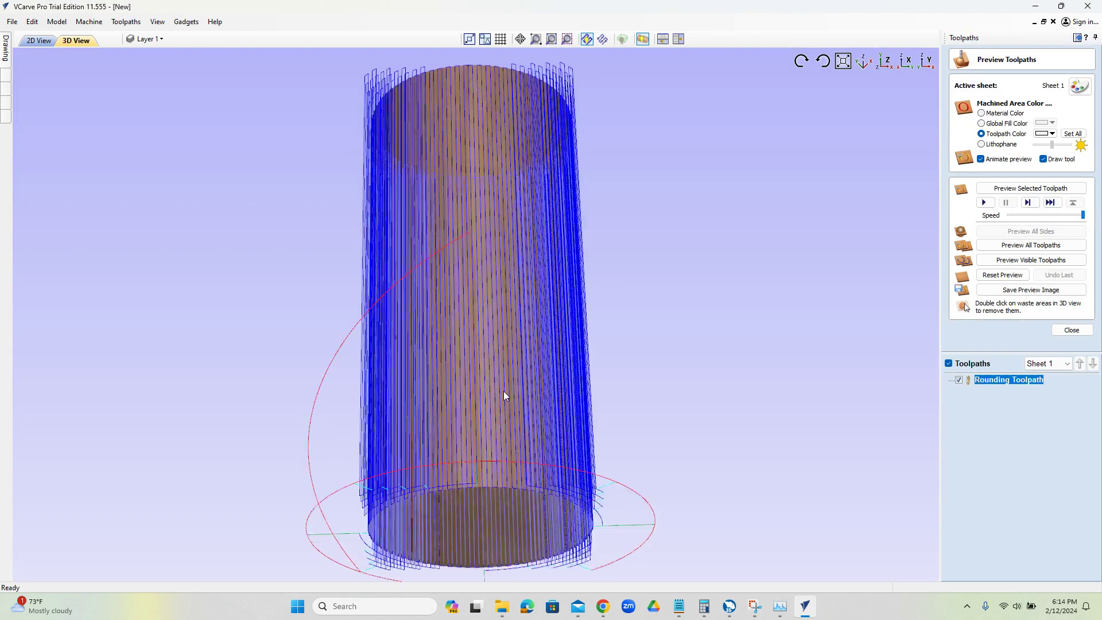
{"action": "left_click_drag", "start_coordinate": [504, 391], "coordinate": [564, 317]}
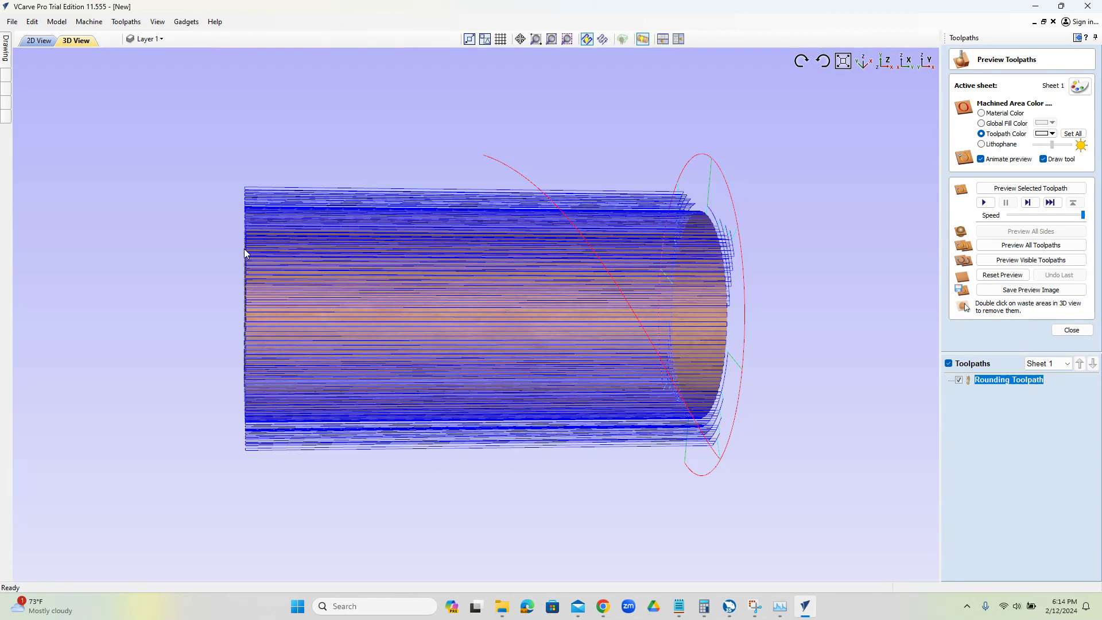
Step: Turn off Color Shaded View to inspect the toolpath as wireframe, including end-on
{"action": "left_click", "coordinate": [162, 24]}
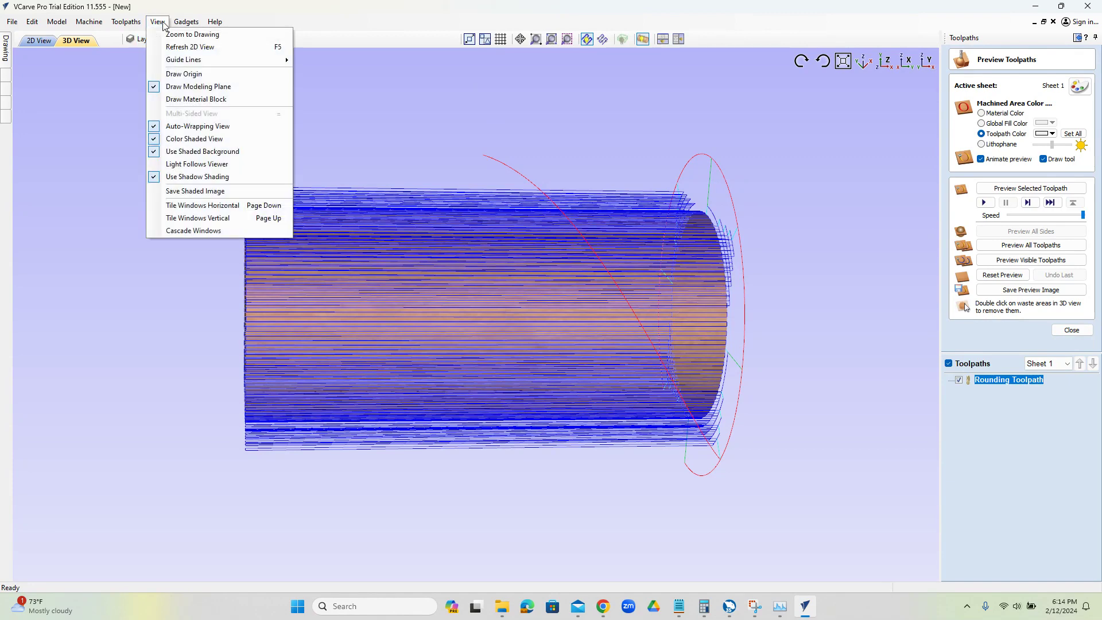
{"action": "left_click", "coordinate": [234, 139]}
{"action": "left_click_drag", "start_coordinate": [646, 356], "coordinate": [165, 322]}
{"action": "left_click_drag", "start_coordinate": [438, 357], "coordinate": [352, 349]}
{"action": "left_click", "coordinate": [925, 62]}
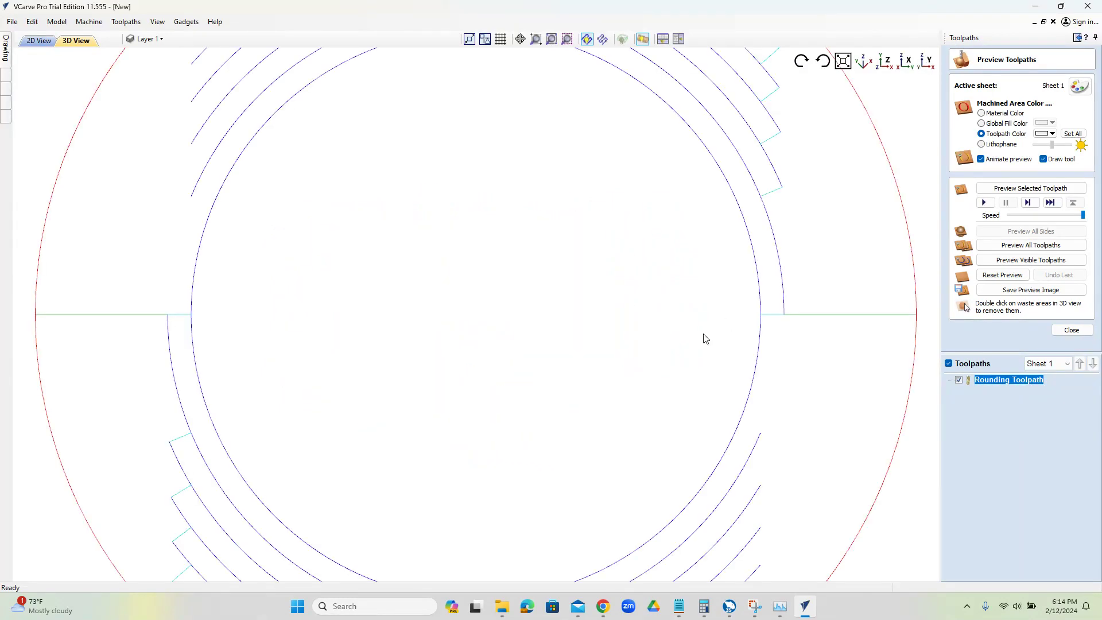
{"action": "scroll", "coordinate": [578, 377], "scroll_direction": "down", "scroll_amount": 5}
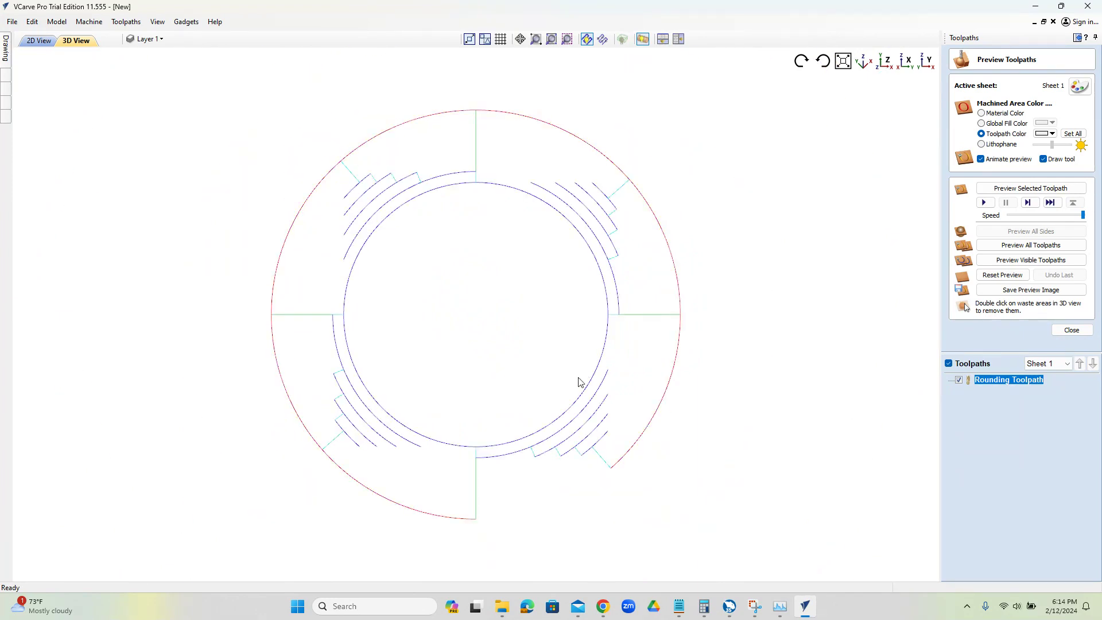
{"action": "left_click_drag", "start_coordinate": [441, 373], "coordinate": [450, 340]}
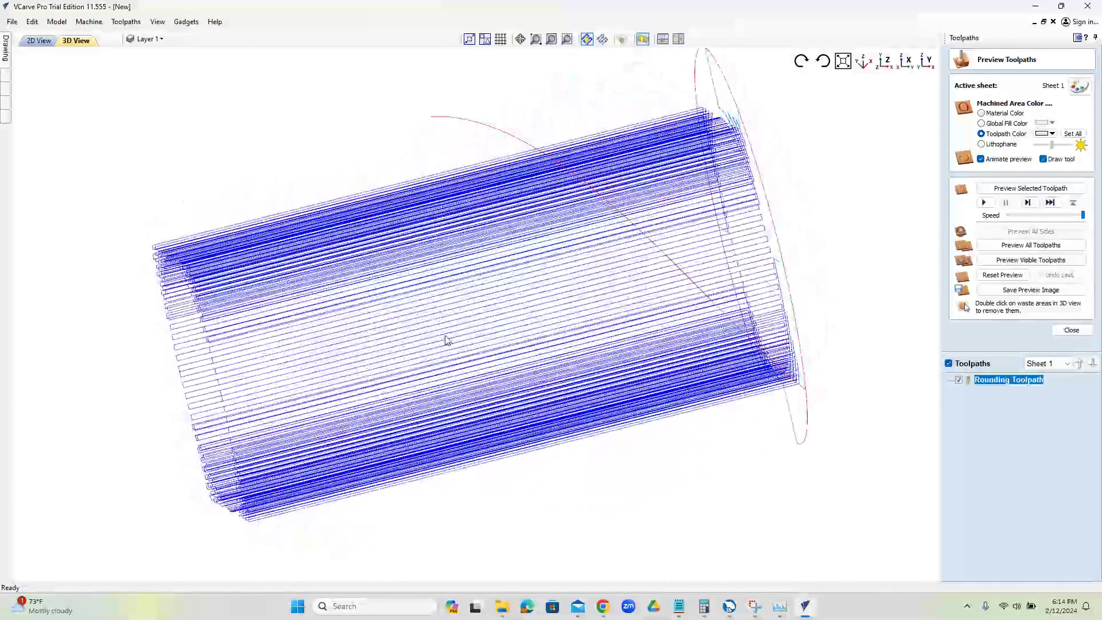
Step: Restore Color Shaded View, hide the toolpath lines and close the preview
{"action": "left_click", "coordinate": [160, 29]}
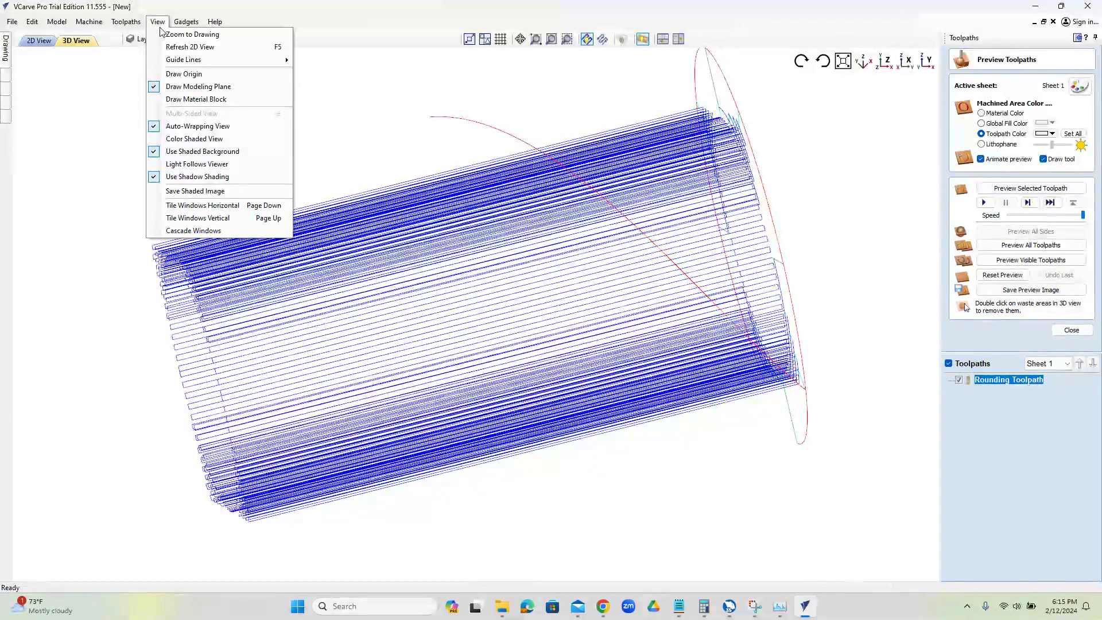
{"action": "left_click", "coordinate": [232, 139]}
{"action": "mouse_move", "coordinate": [575, 298]}
{"action": "left_mouse_down"}
{"action": "mouse_move", "coordinate": [661, 404]}
{"action": "mouse_move", "coordinate": [619, 391]}
{"action": "left_mouse_up"}
{"action": "left_click", "coordinate": [959, 379]}
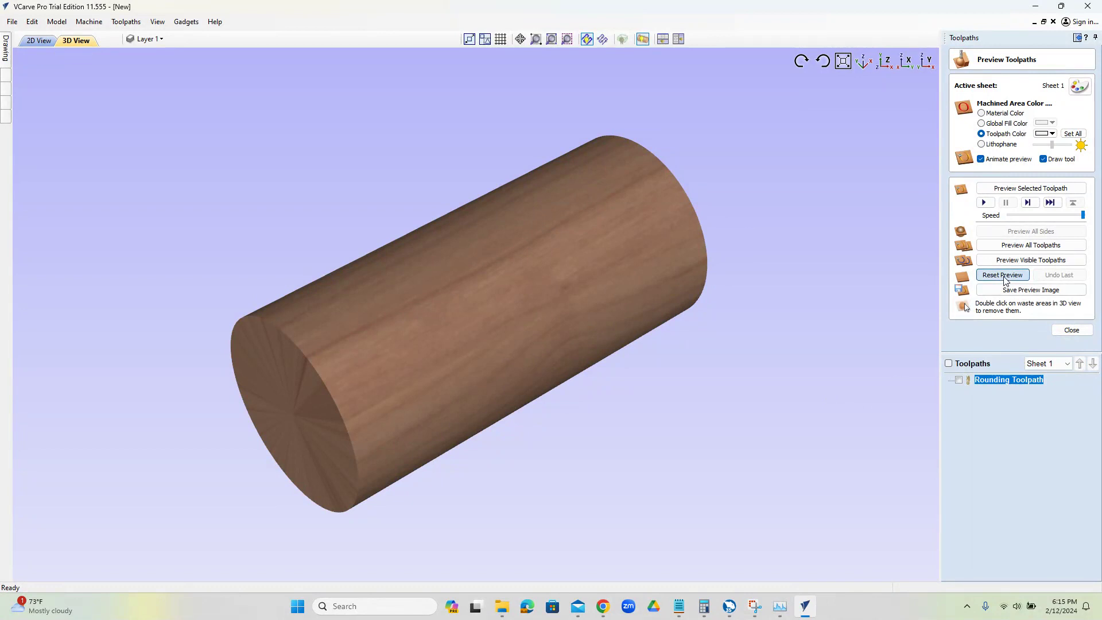
{"action": "left_click", "coordinate": [1071, 330]}
Step: Import 'turned profile.stl' as a 3D model into the rotary job
{"action": "left_click", "coordinate": [1074, 39]}
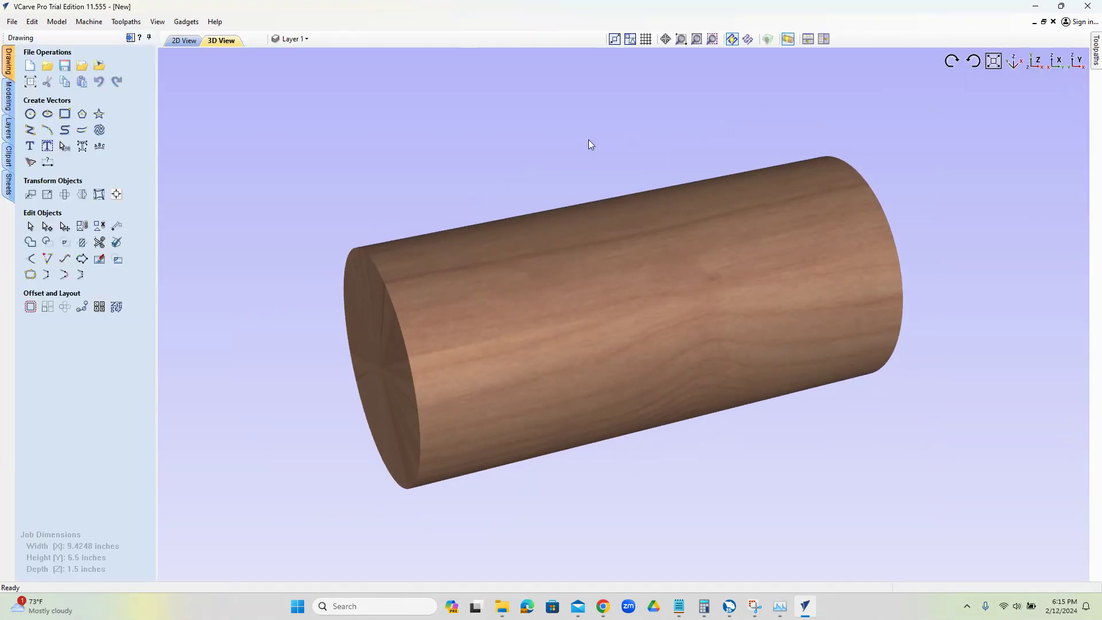
{"action": "left_click", "coordinate": [184, 43]}
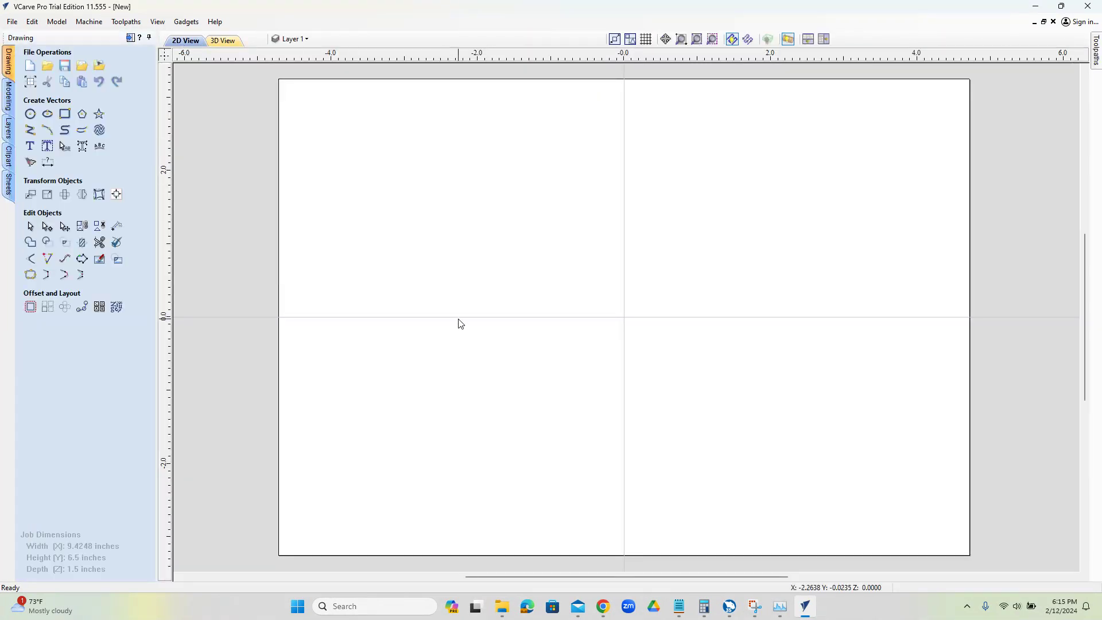
{"action": "scroll", "coordinate": [462, 366], "scroll_direction": "down", "scroll_amount": 1}
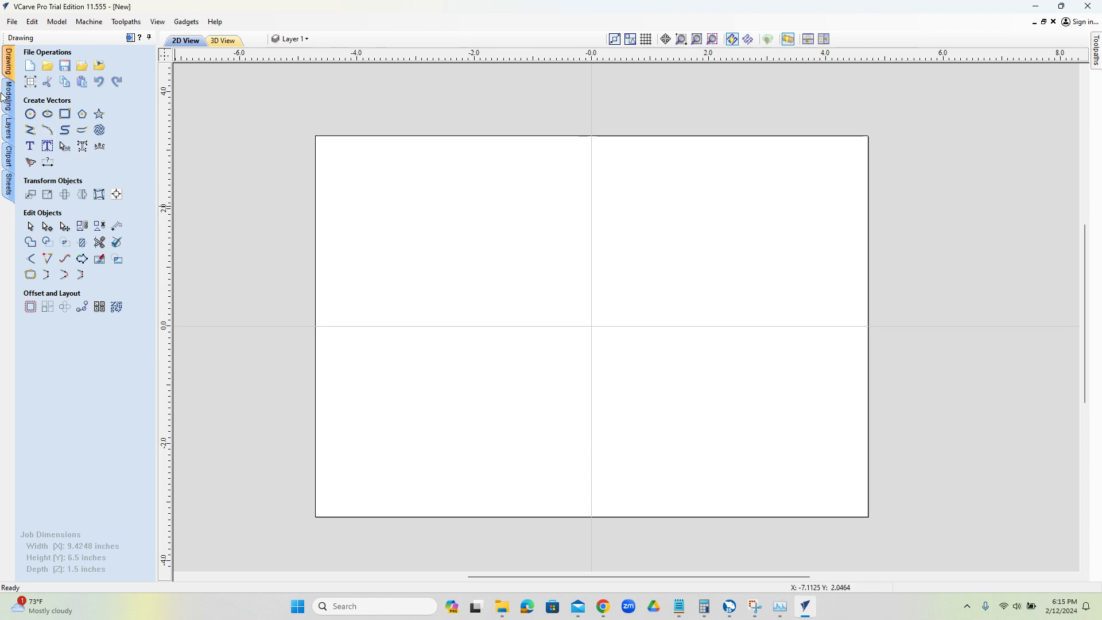
{"action": "left_click", "coordinate": [10, 109]}
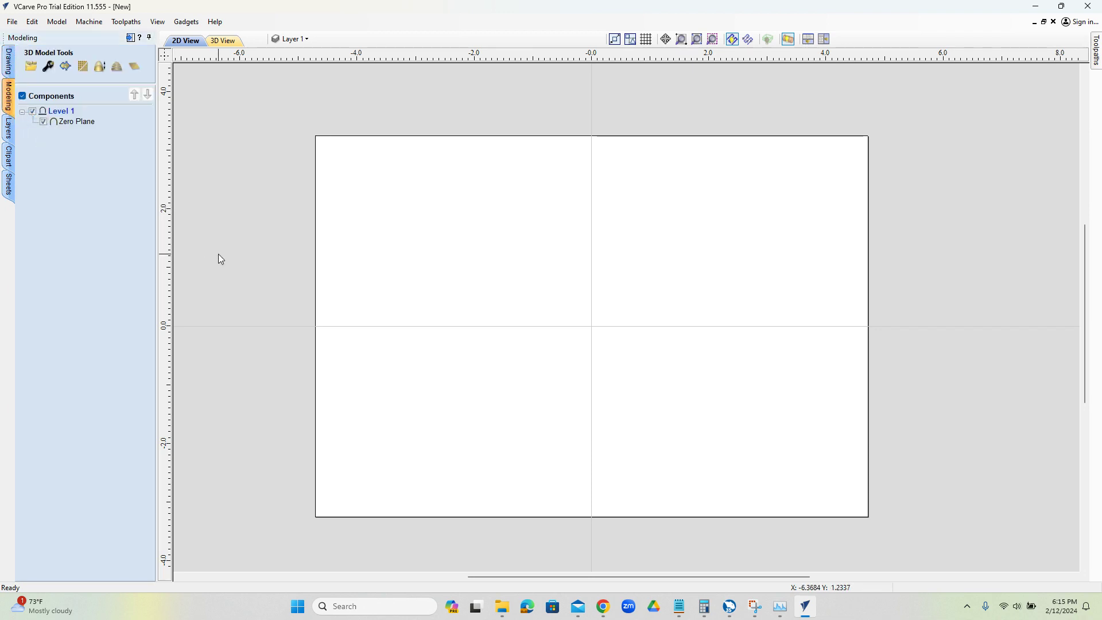
{"action": "left_click", "coordinate": [36, 72]}
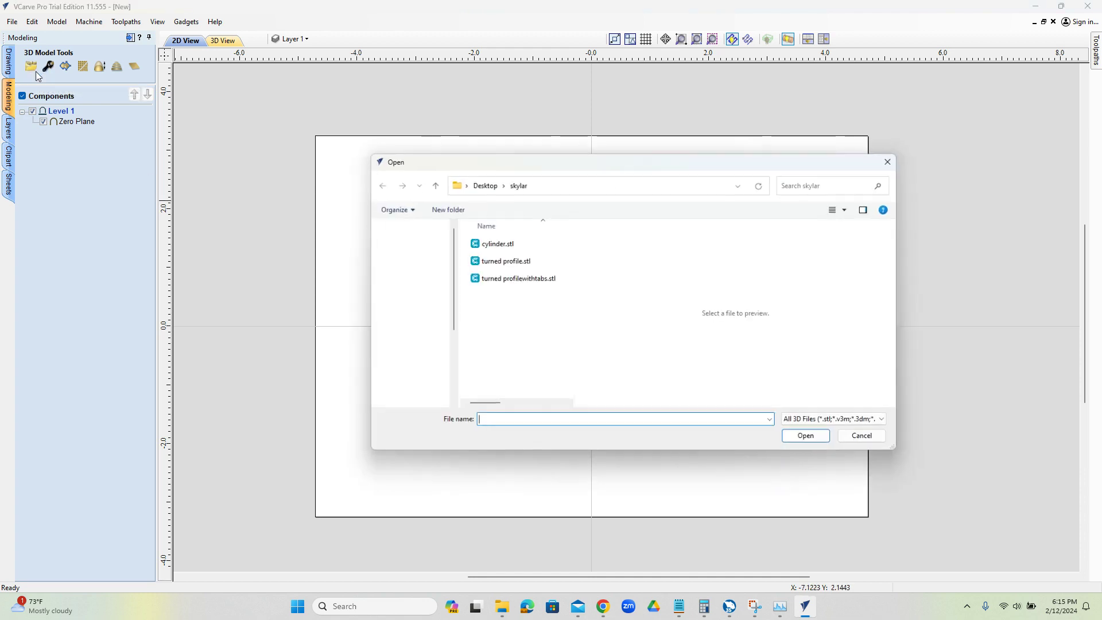
{"action": "left_click", "coordinate": [499, 262]}
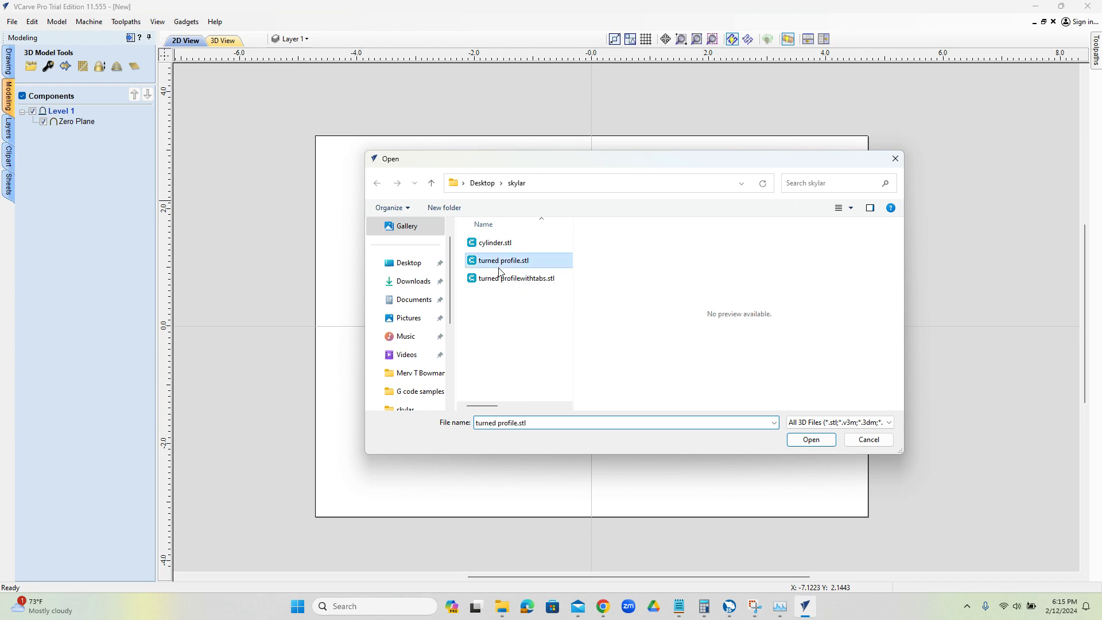
{"action": "left_click", "coordinate": [811, 440]}
{"action": "left_click_drag", "start_coordinate": [568, 411], "coordinate": [777, 414]}
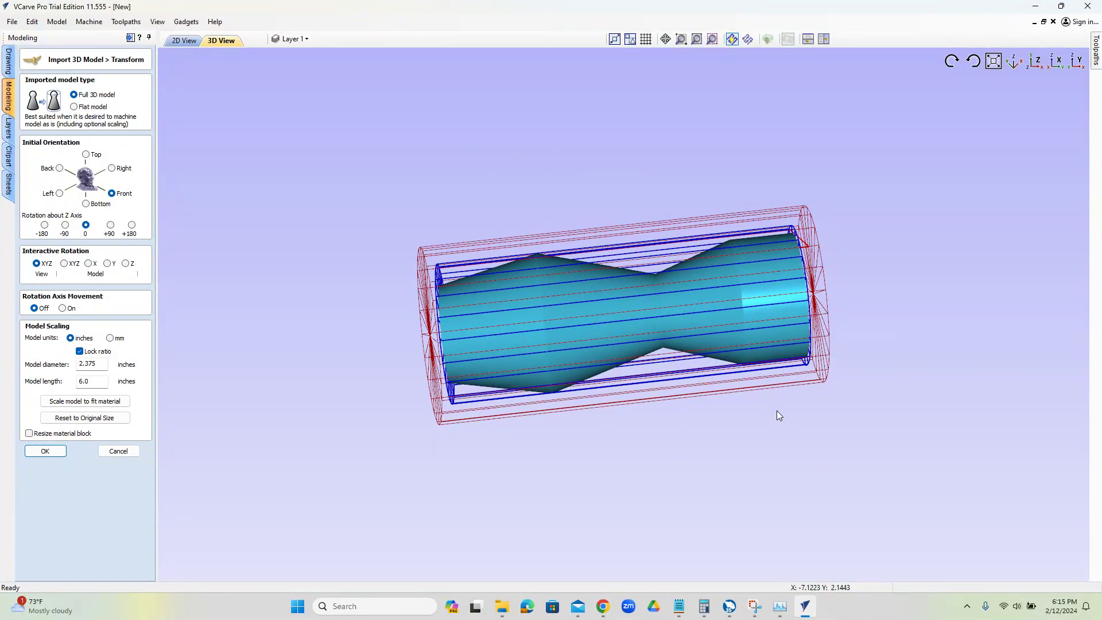
Step: Rotate the model in XYZ Model mode to lie horizontally: 2.375 in diameter, 6.0114 in length
{"action": "left_click_drag", "start_coordinate": [464, 291], "coordinate": [506, 278]}
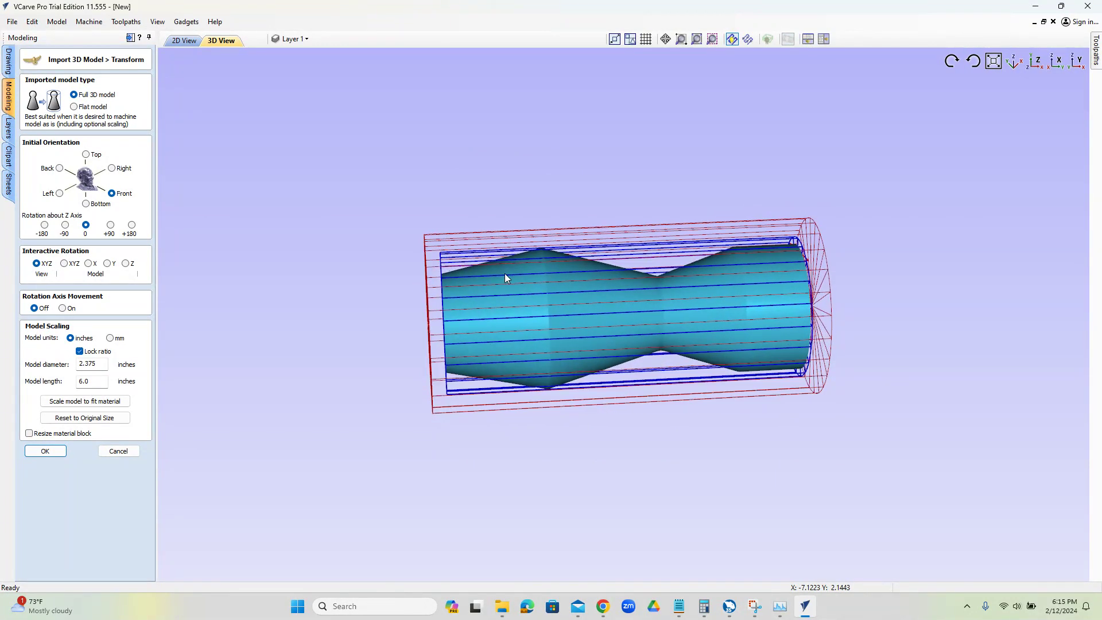
{"action": "left_click", "coordinate": [64, 263]}
{"action": "left_click_drag", "start_coordinate": [426, 305], "coordinate": [642, 145]}
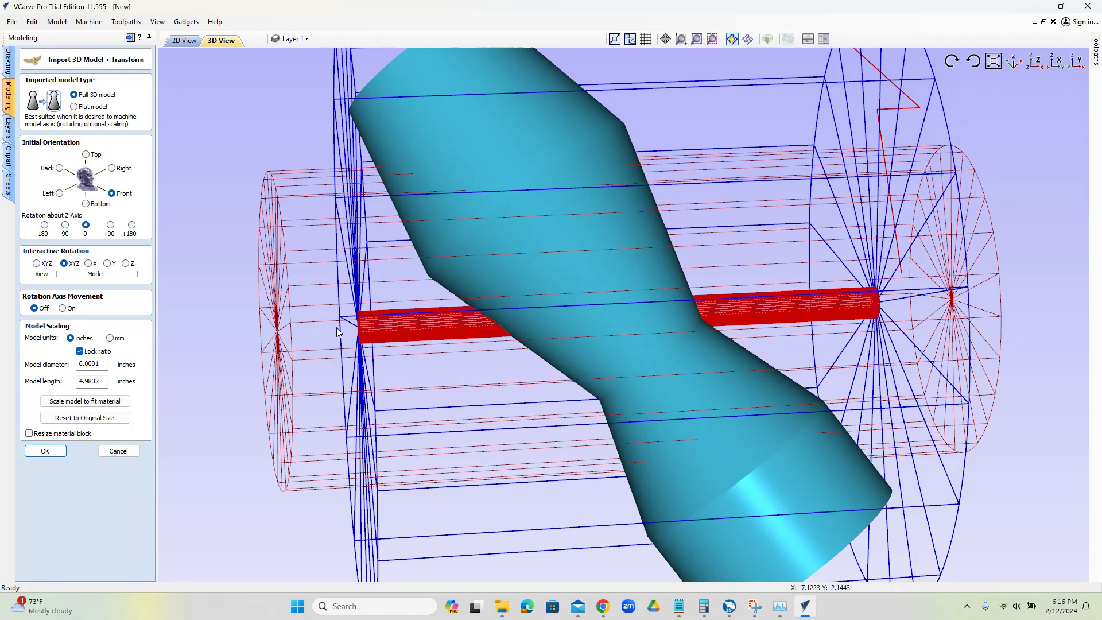
{"action": "left_click_drag", "start_coordinate": [436, 140], "coordinate": [289, 333]}
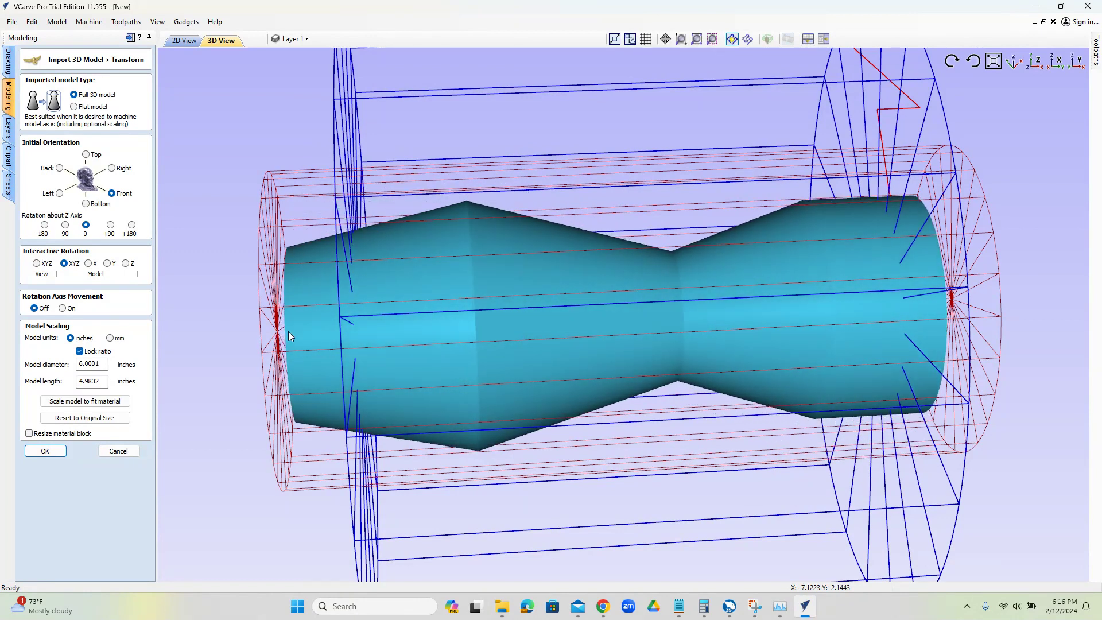
{"action": "left_click_drag", "start_coordinate": [288, 331], "coordinate": [321, 291]}
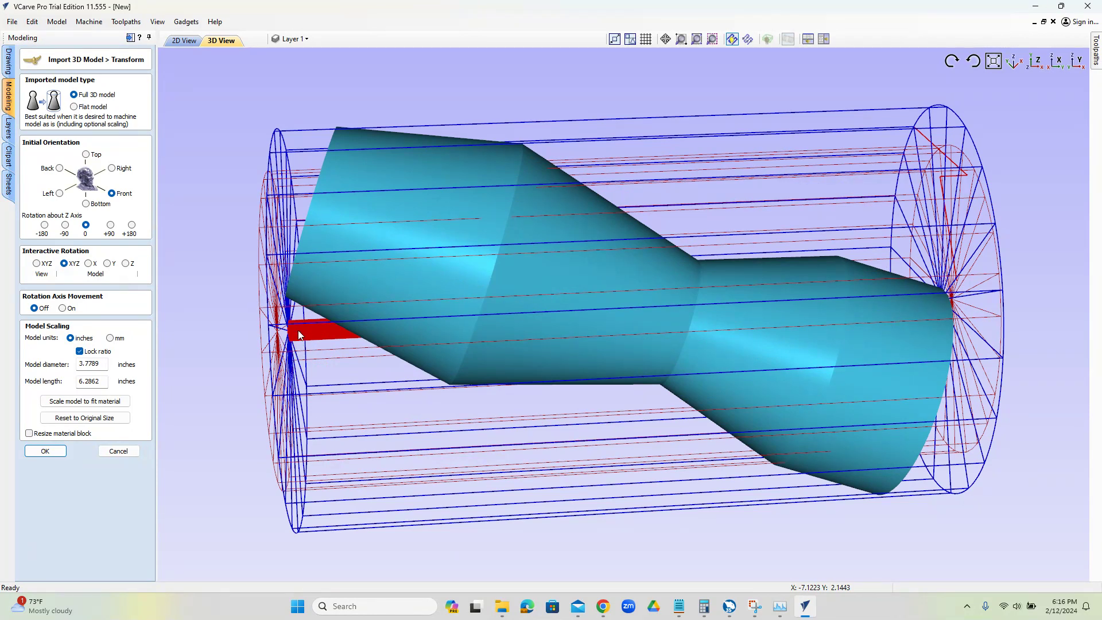
{"action": "left_click_drag", "start_coordinate": [384, 229], "coordinate": [441, 388]}
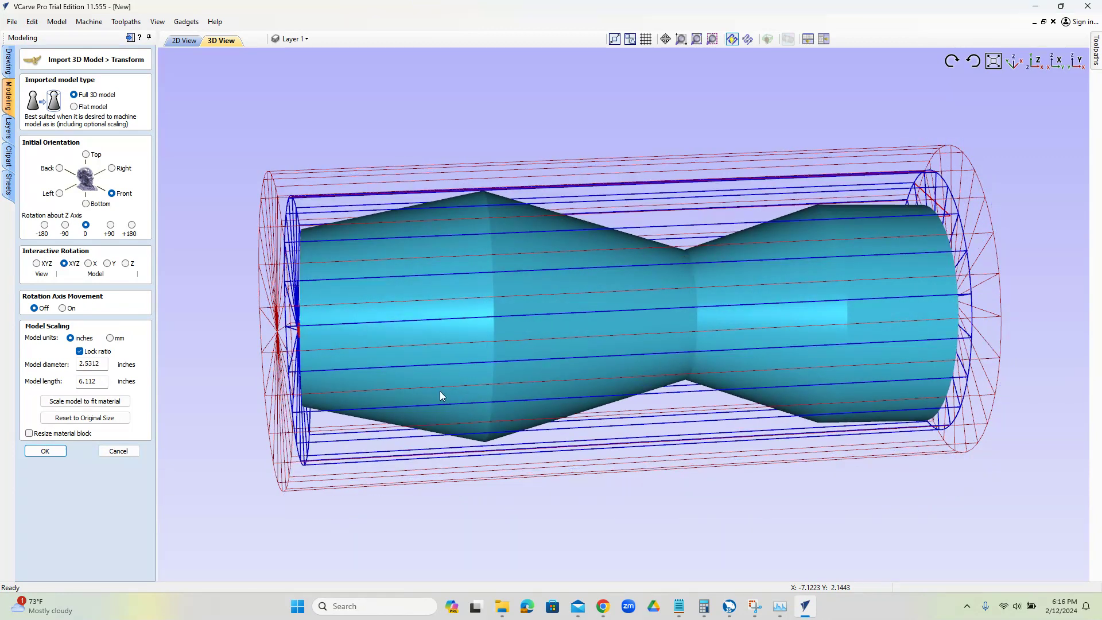
{"action": "key", "text": "ctrl+z"}
{"action": "key", "text": "ctrl+y"}
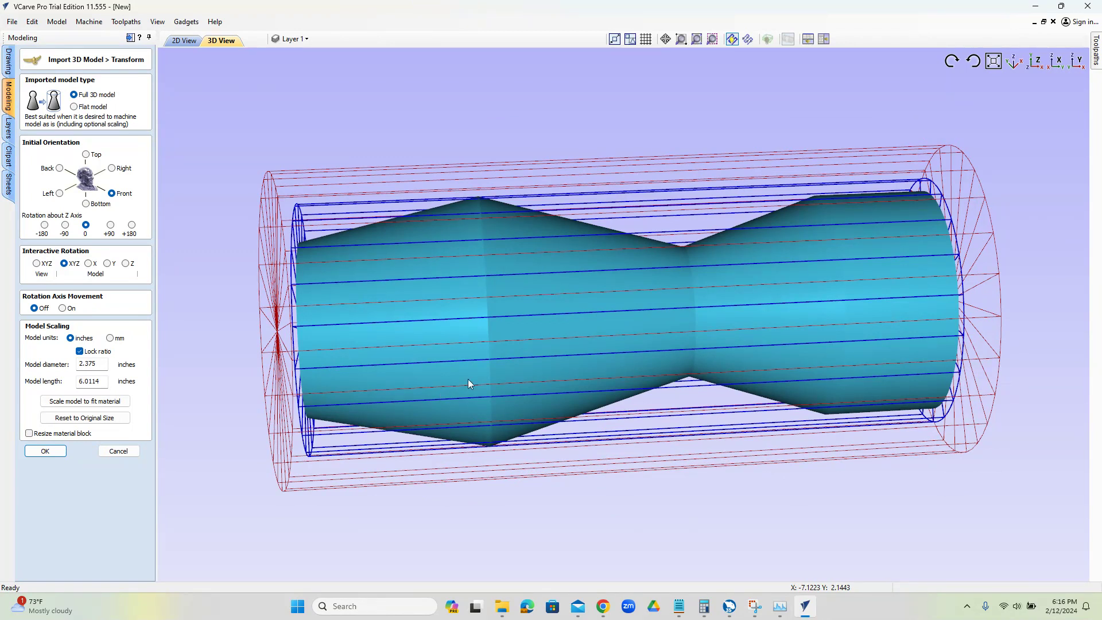
{"action": "left_click", "coordinate": [101, 367]}
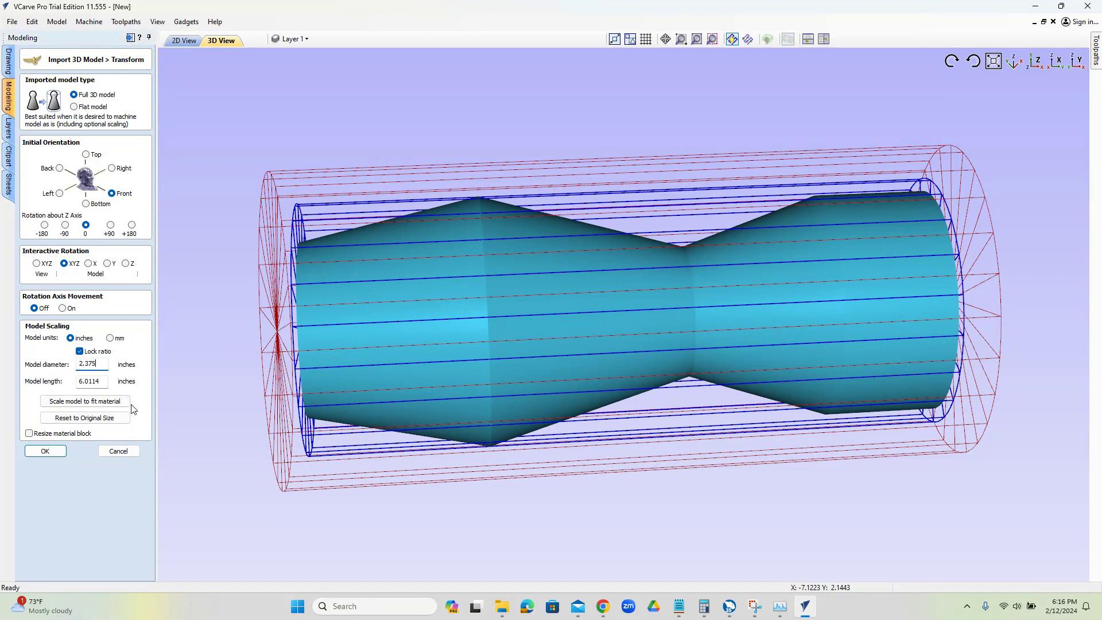
{"action": "left_click", "coordinate": [104, 382]}
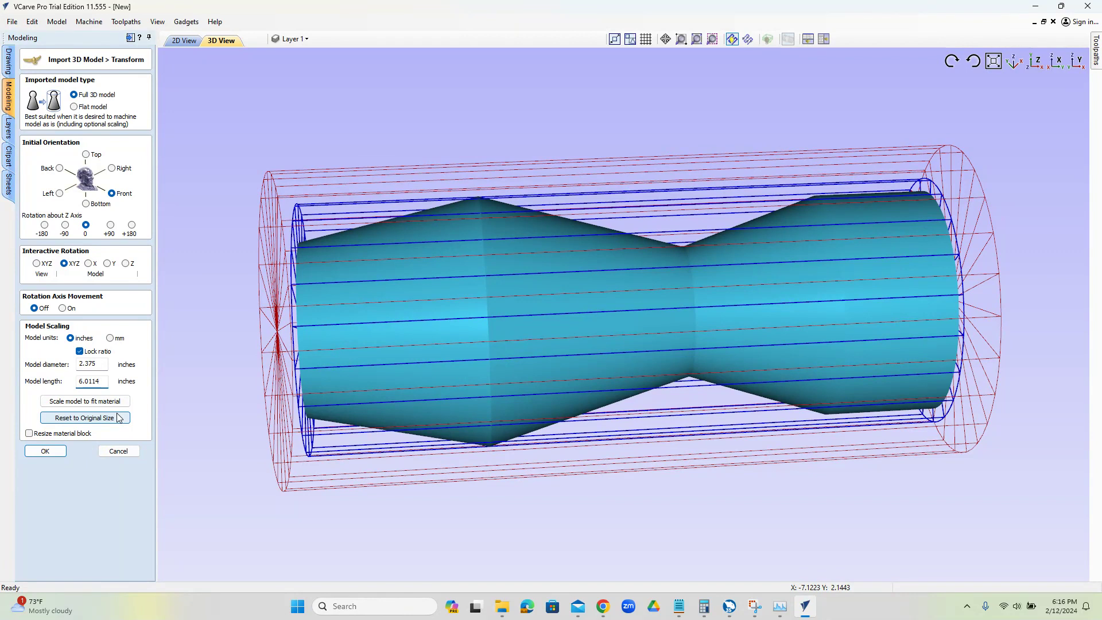
{"action": "left_click", "coordinate": [46, 451]}
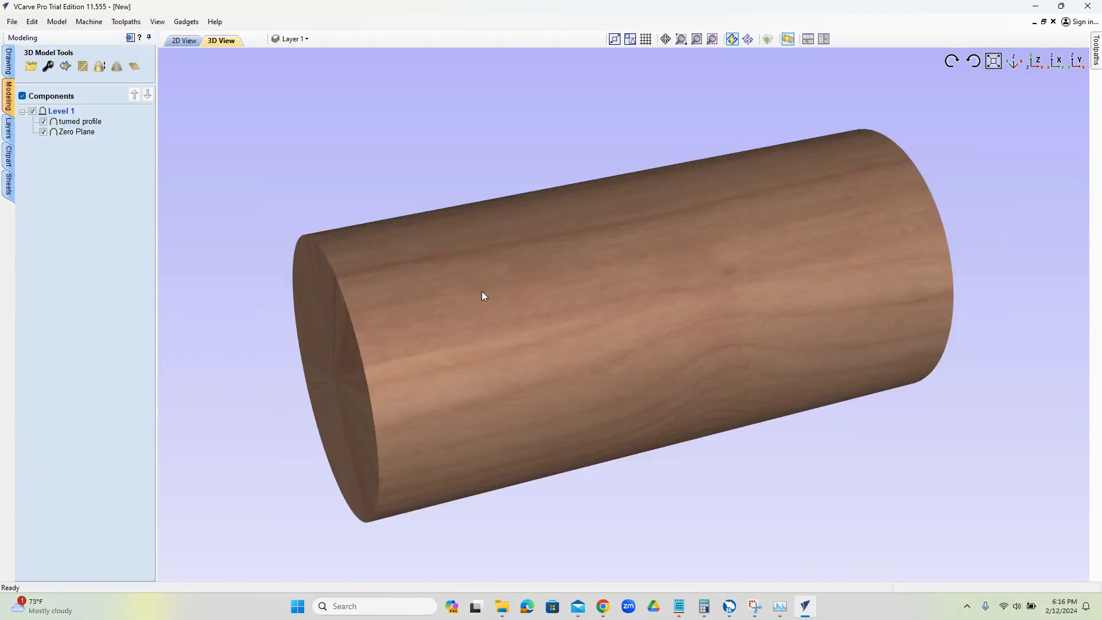
Step: Inspect the imported turned profile component in the 2D and 3D views
{"action": "left_click", "coordinate": [86, 122]}
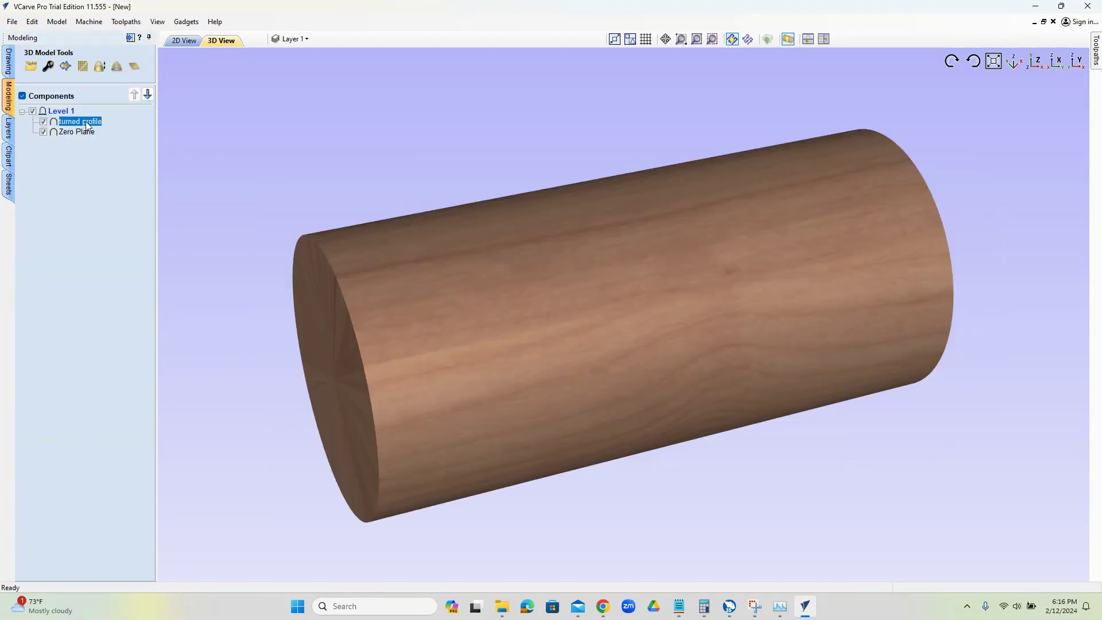
{"action": "left_click", "coordinate": [181, 41]}
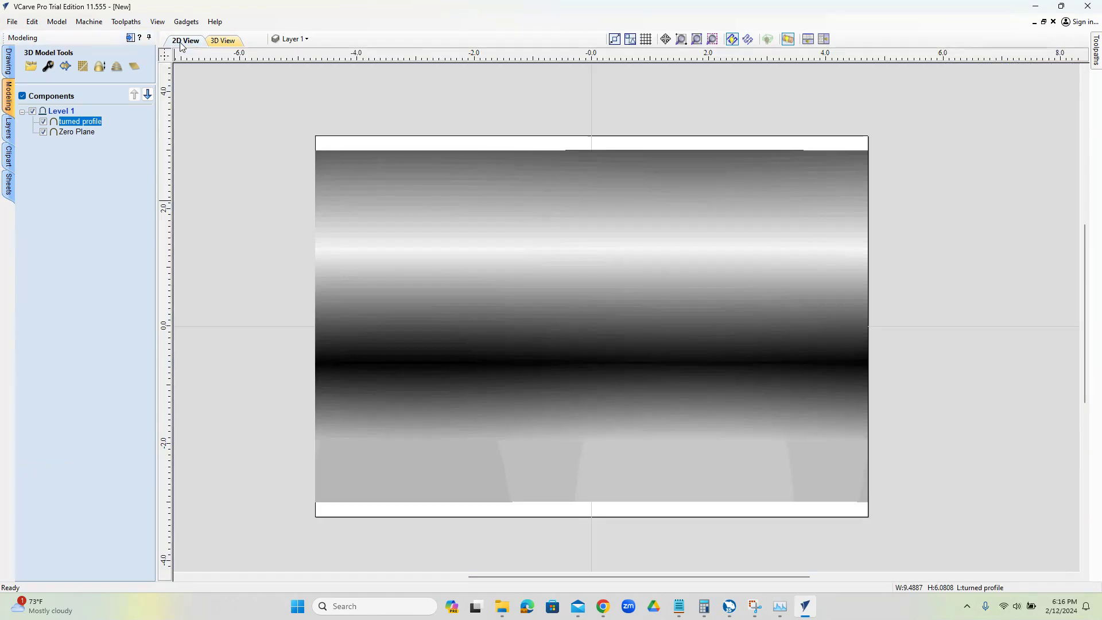
{"action": "left_click", "coordinate": [221, 41]}
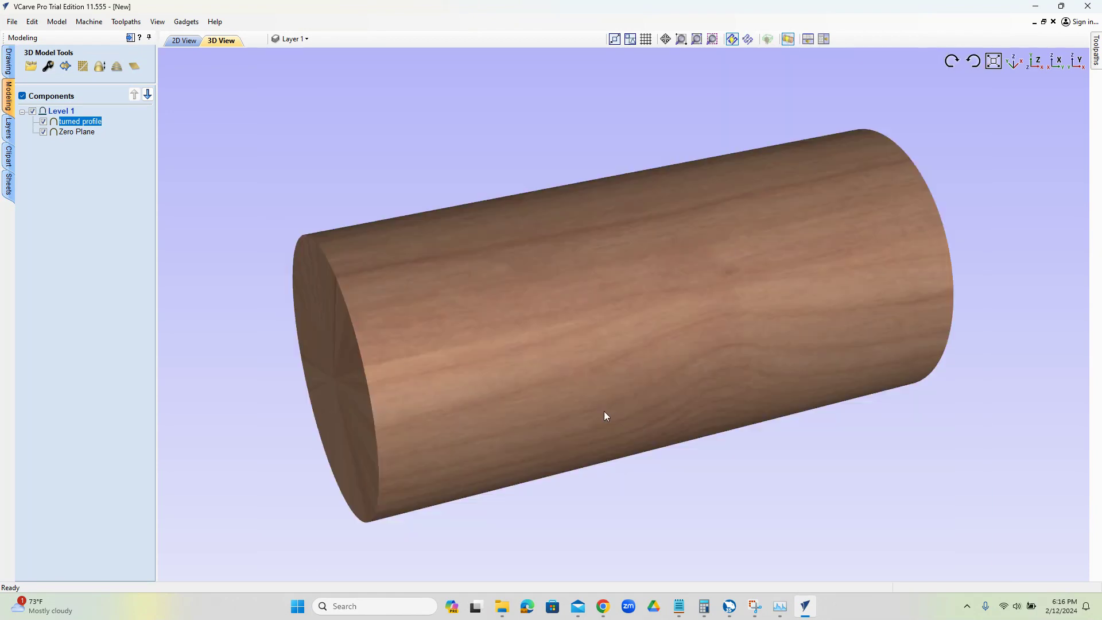
{"action": "left_click_drag", "start_coordinate": [606, 416], "coordinate": [326, 297]}
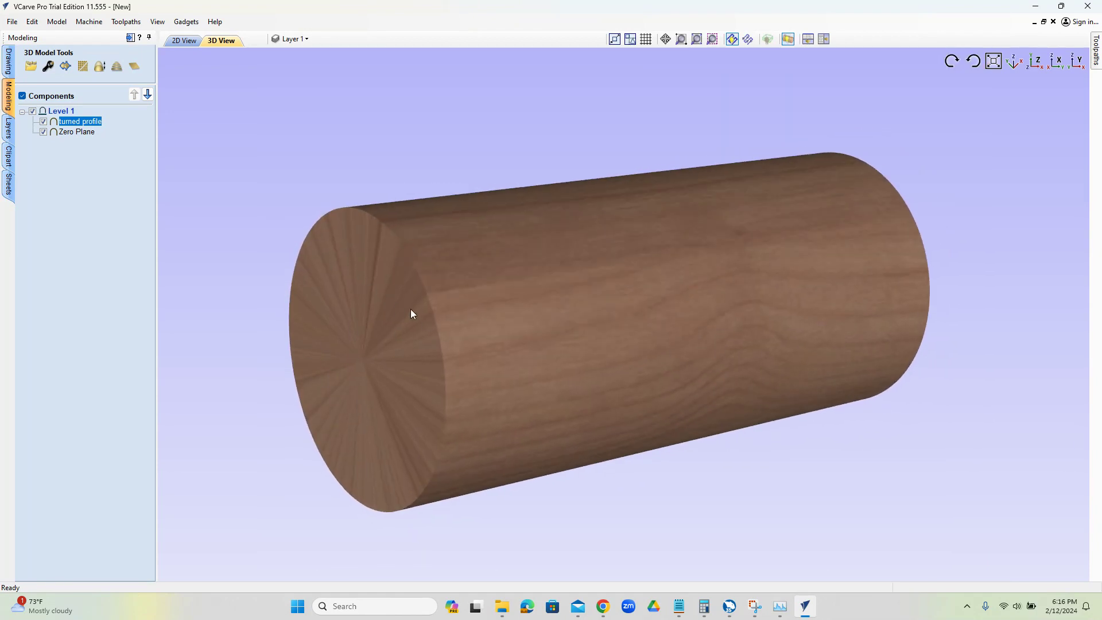
{"action": "left_click", "coordinate": [81, 132]}
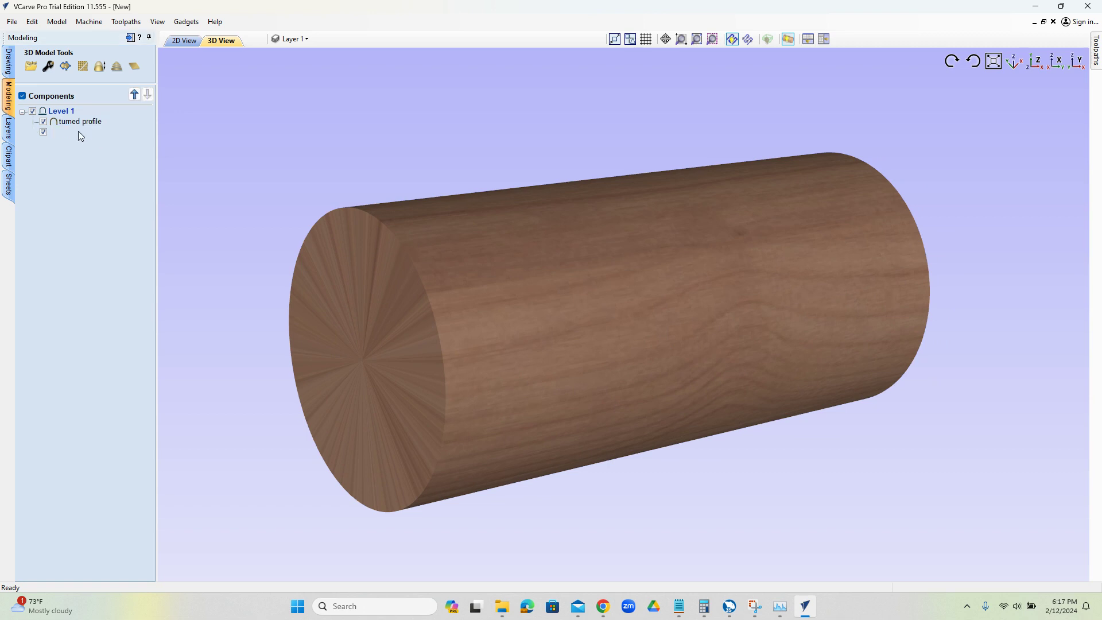
Step: Reset the toolpath preview so the spindle shape shows instead of the blank
{"action": "left_click", "coordinate": [130, 37]}
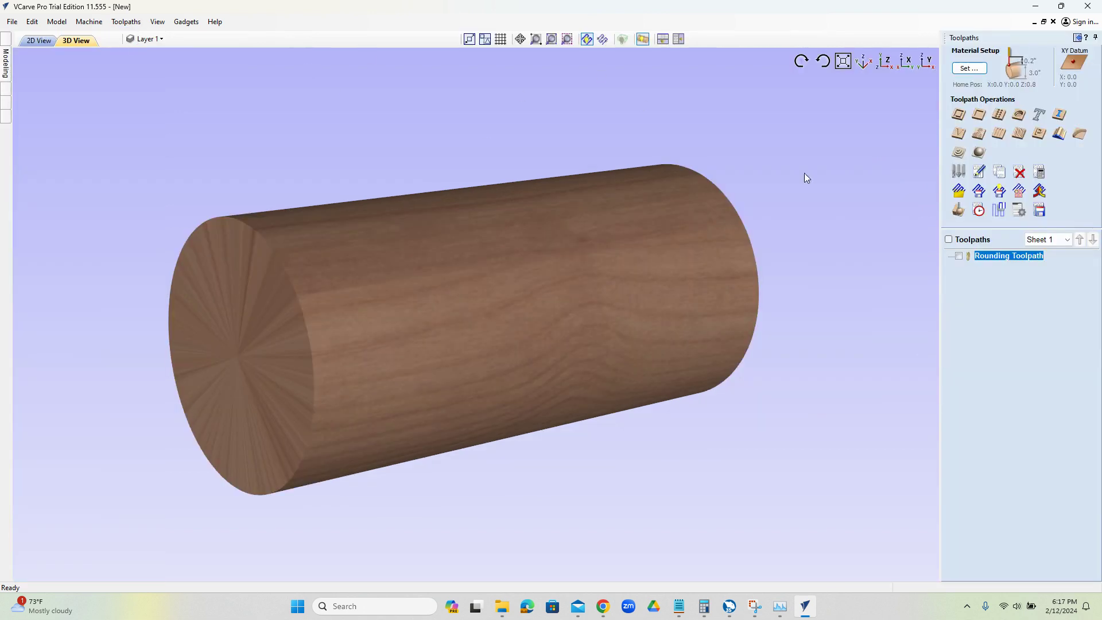
{"action": "left_click", "coordinate": [960, 211]}
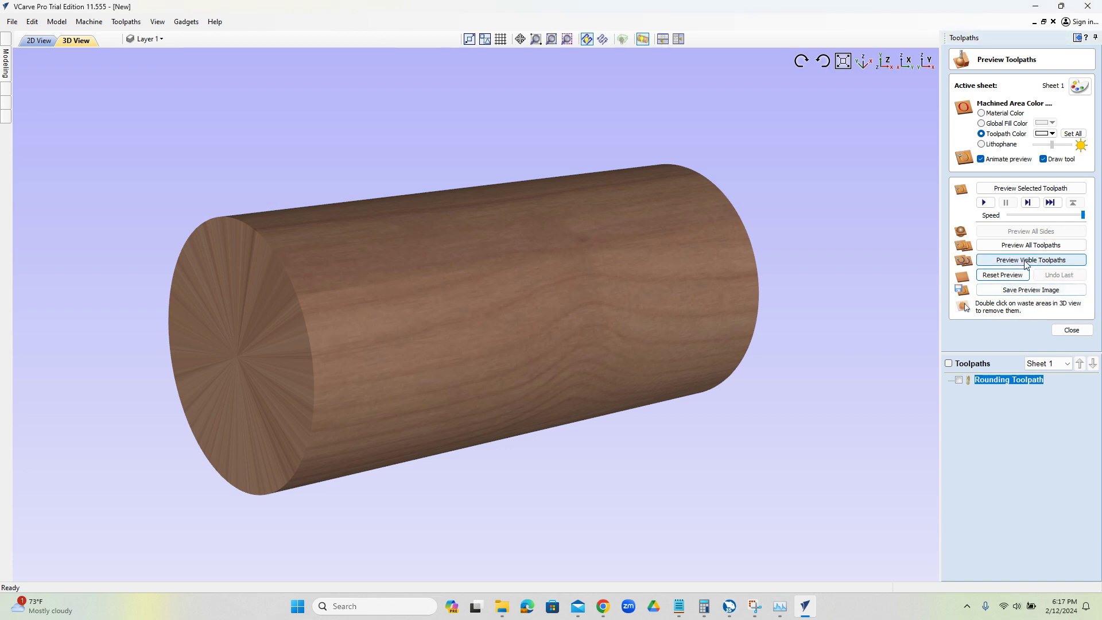
{"action": "left_click", "coordinate": [1072, 331]}
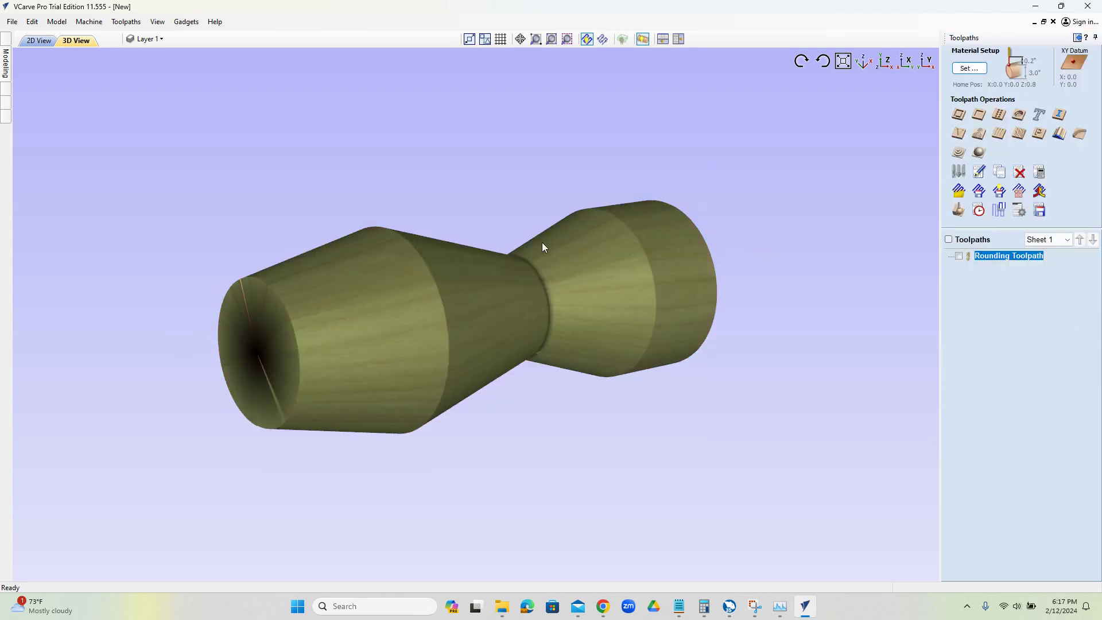
Step: Set the turned profile and Zero Plane components to Combine Mode Merge
{"action": "left_click_drag", "start_coordinate": [543, 245], "coordinate": [403, 335]}
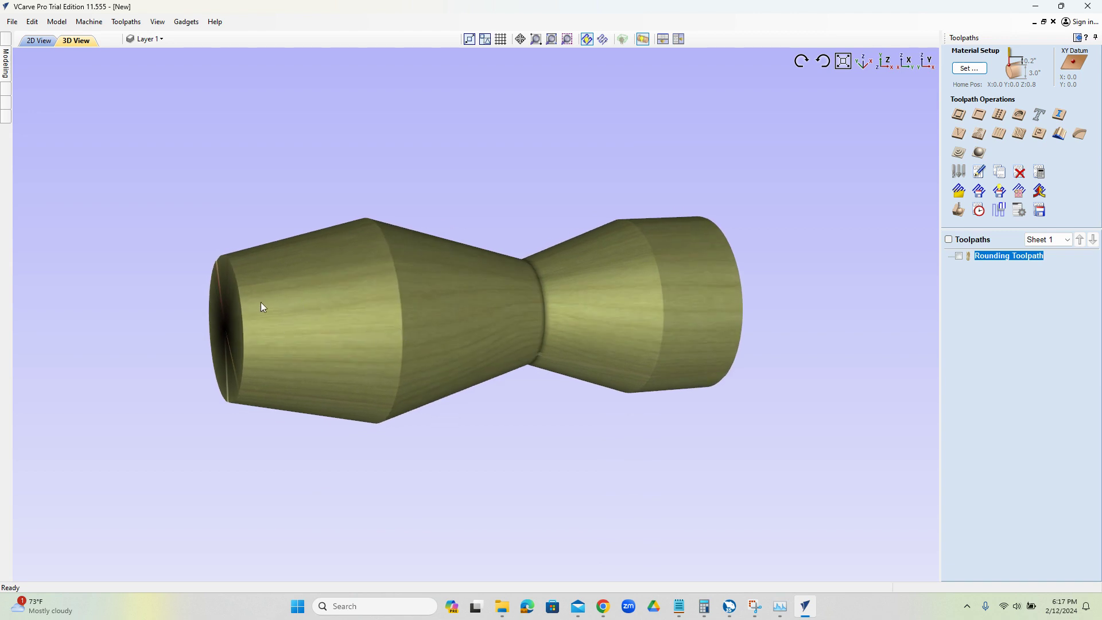
{"action": "left_click_drag", "start_coordinate": [743, 351], "coordinate": [710, 356]}
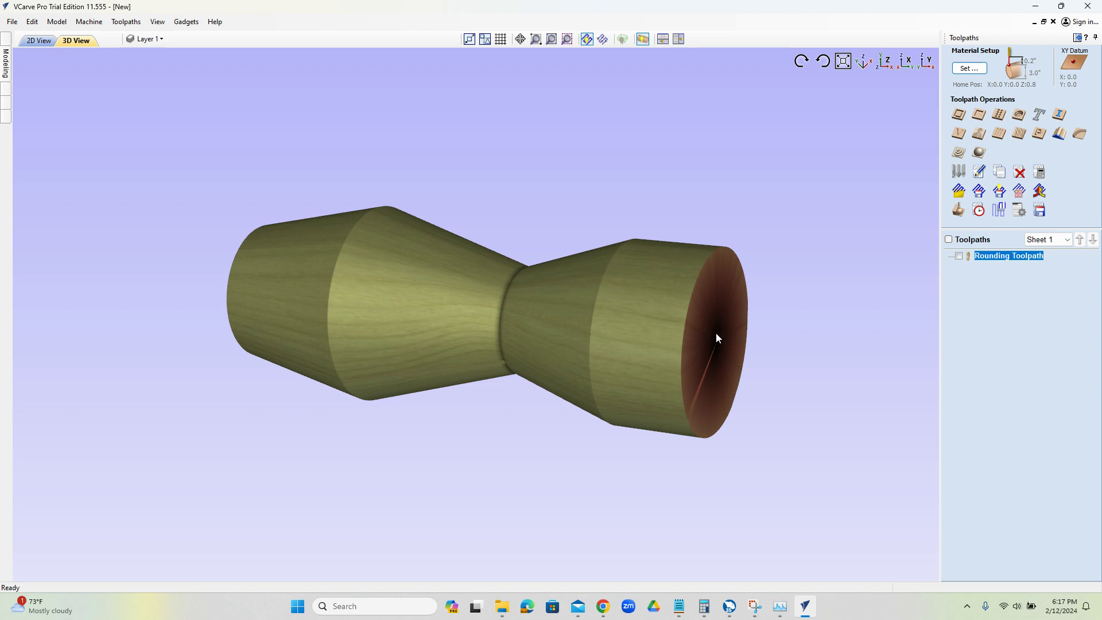
{"action": "left_click_drag", "start_coordinate": [717, 334], "coordinate": [399, 346]}
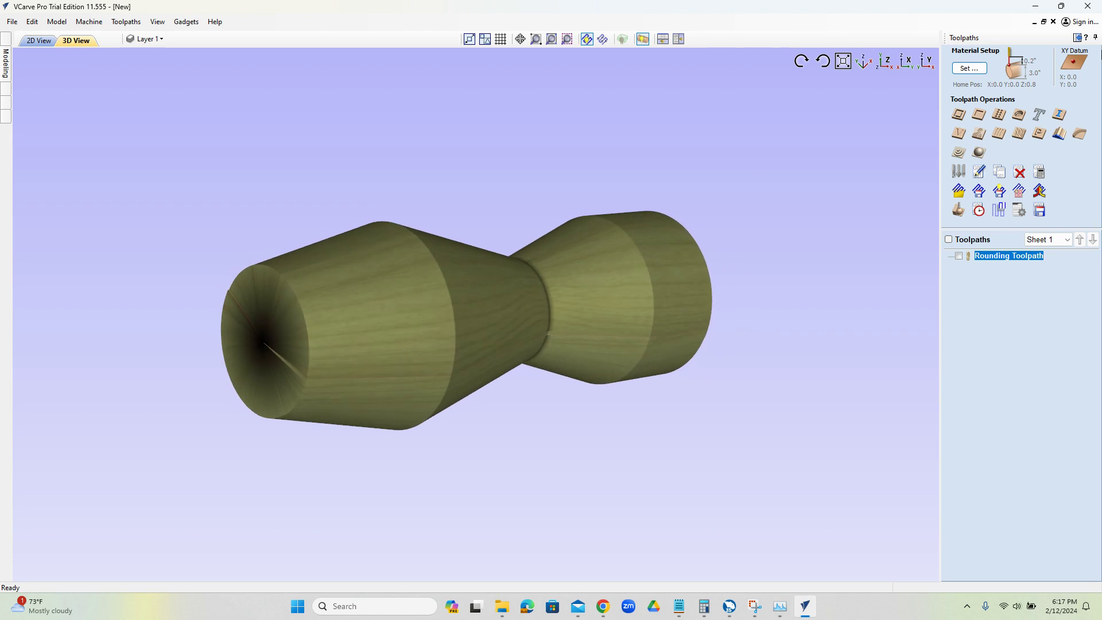
{"action": "left_click", "coordinate": [1095, 37]}
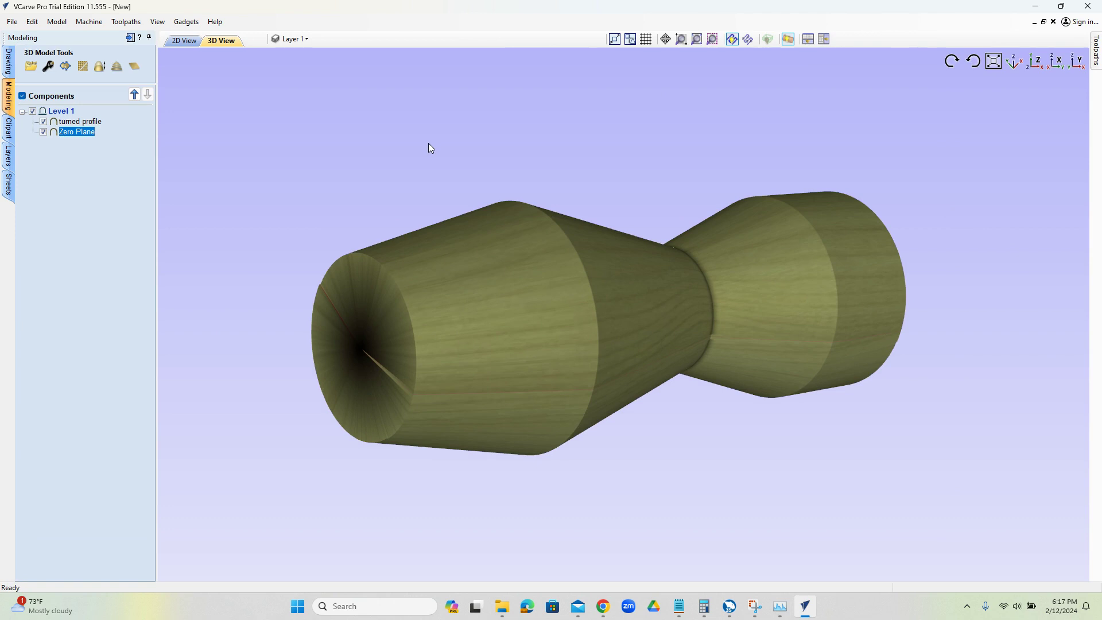
{"action": "left_click", "coordinate": [85, 123]}
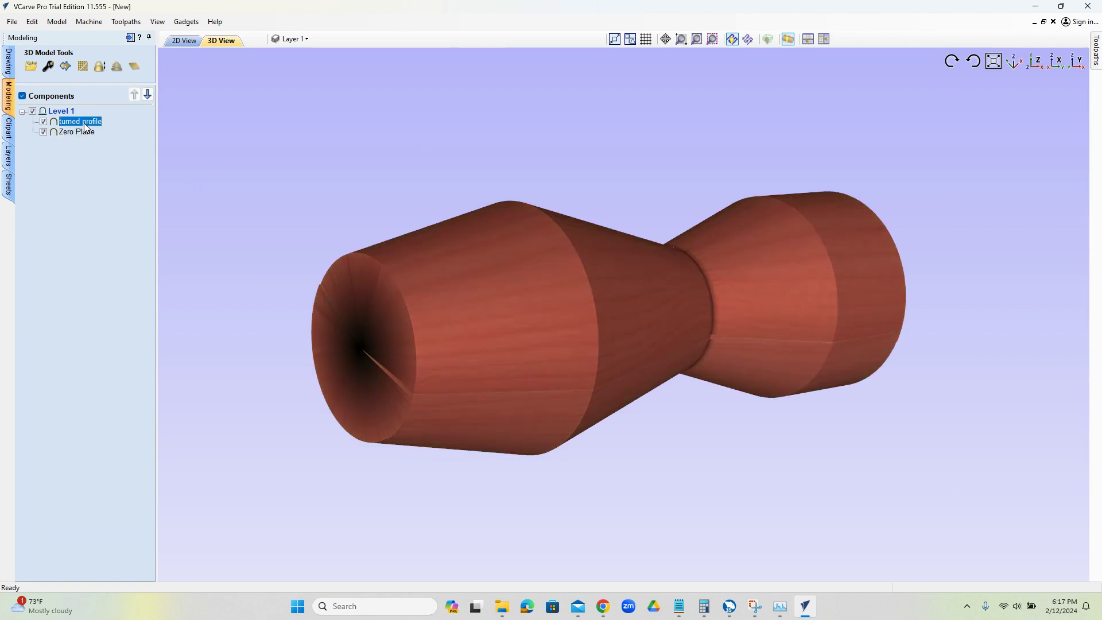
{"action": "left_click", "coordinate": [87, 132], "text": "ctrl"}
{"action": "right_click", "coordinate": [98, 125]}
{"action": "mouse_move", "coordinate": [164, 130]}
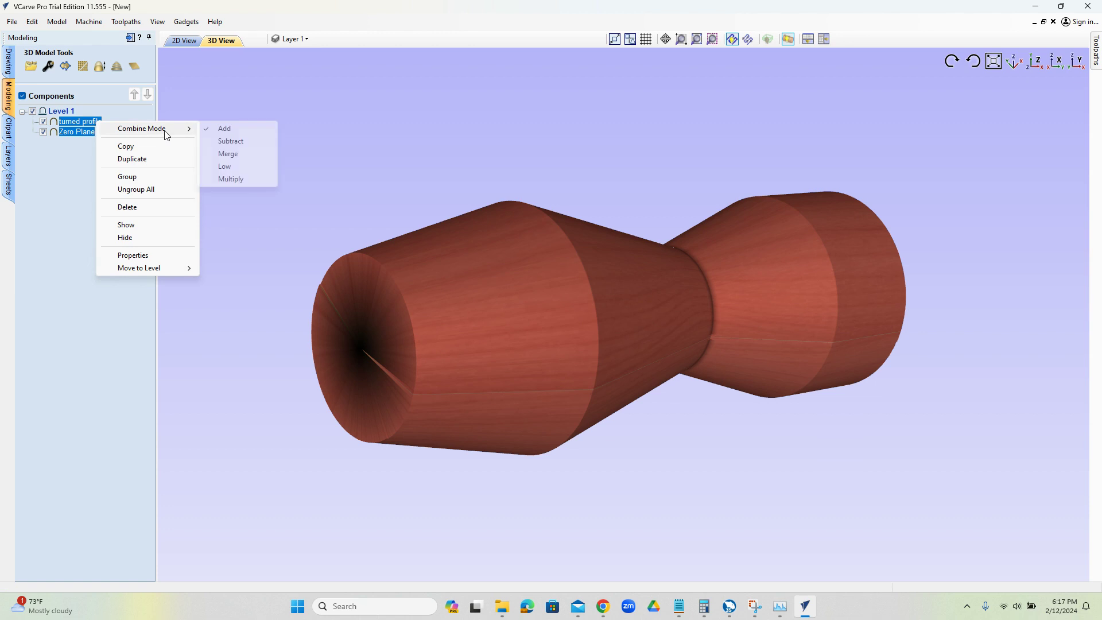
{"action": "left_click", "coordinate": [228, 154]}
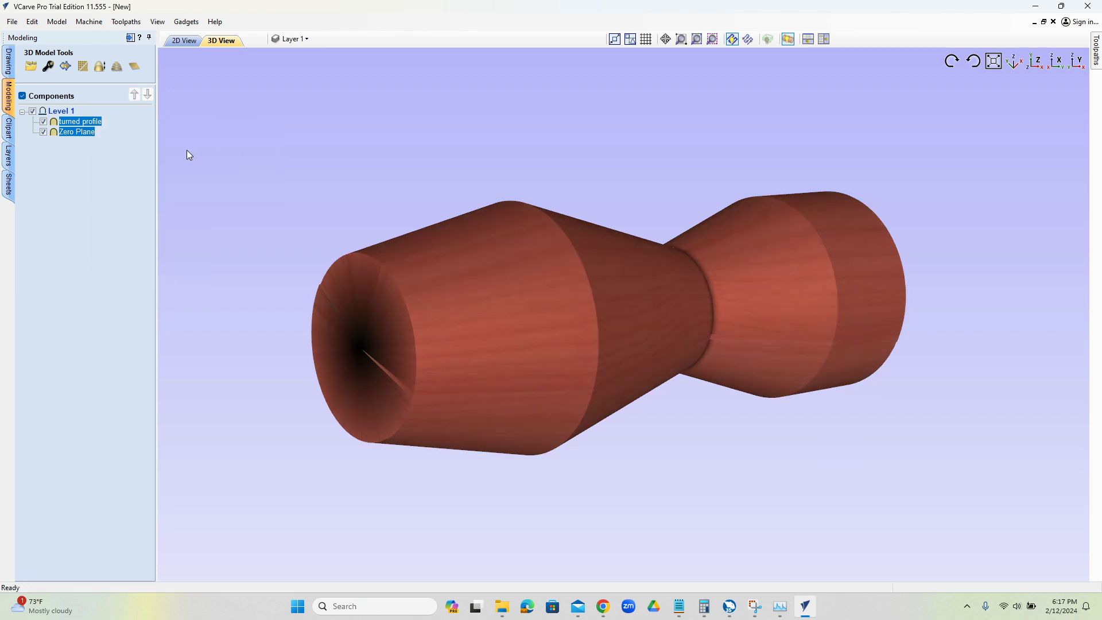
Step: Open the Zero Plane component's properties
{"action": "left_click", "coordinate": [76, 132]}
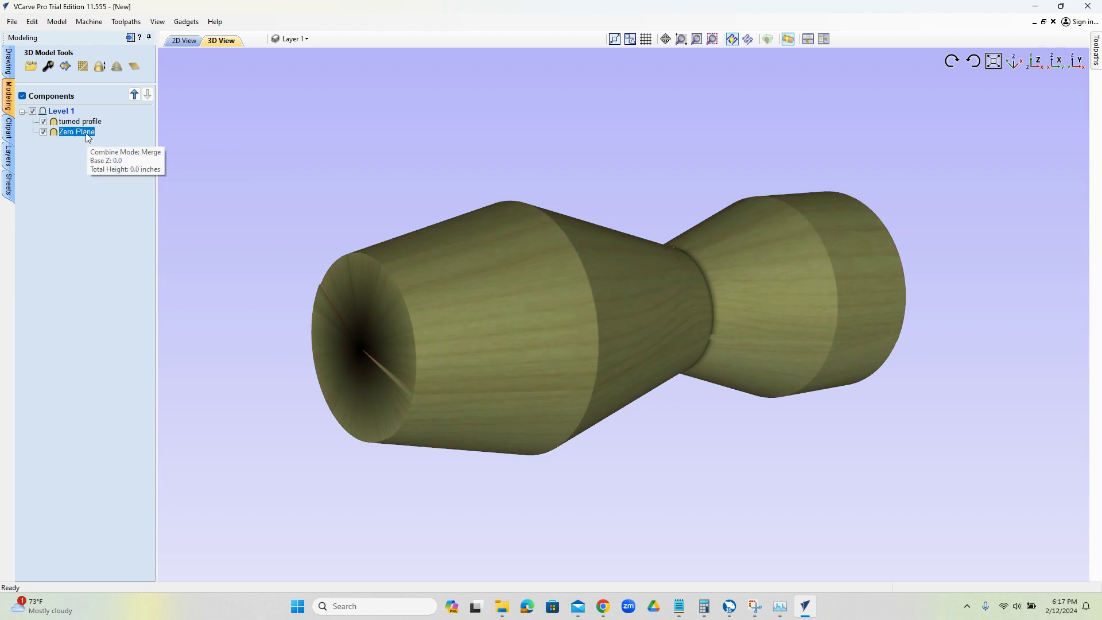
{"action": "right_click", "coordinate": [88, 138]}
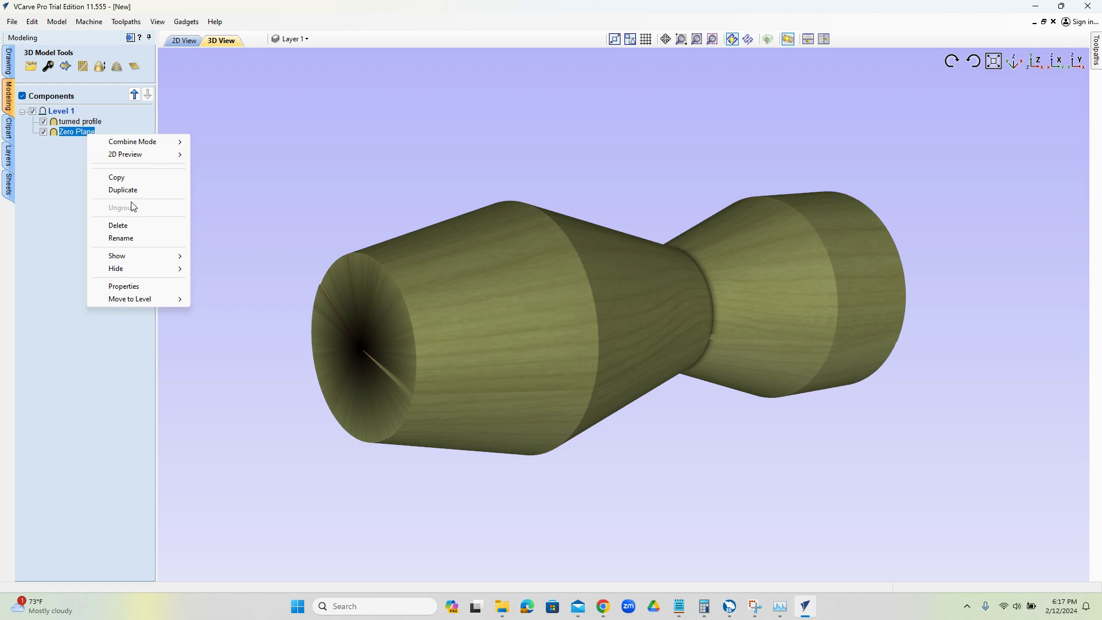
{"action": "left_click", "coordinate": [145, 286]}
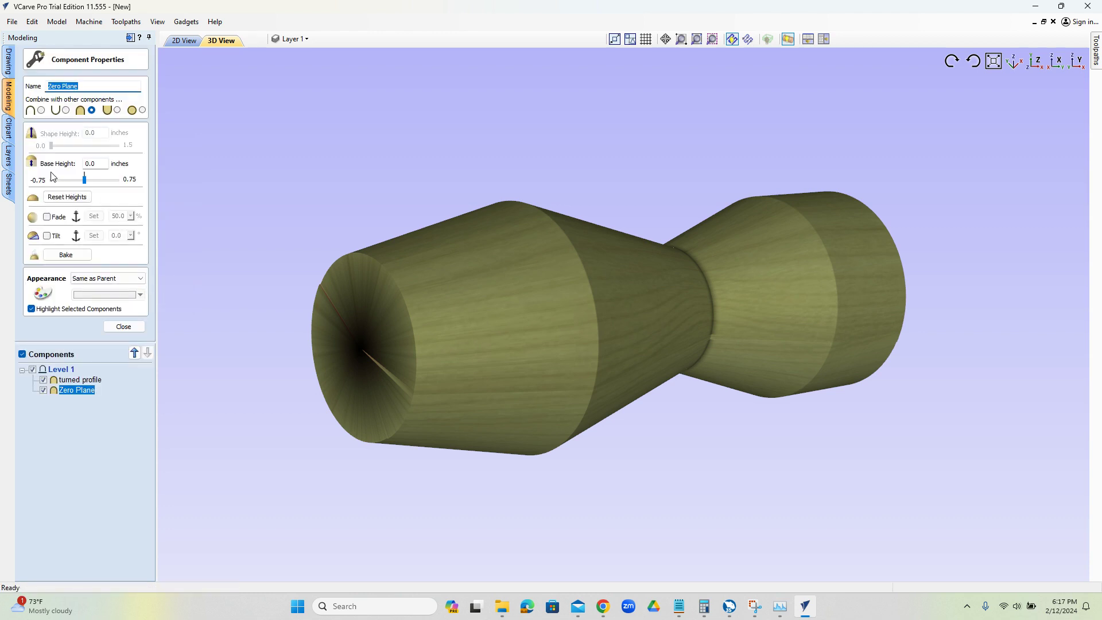
Step: Raise the Zero Plane base height to 0.435 inches, checking the red end tab on the spindle
{"action": "left_click_drag", "start_coordinate": [84, 181], "coordinate": [105, 189]}
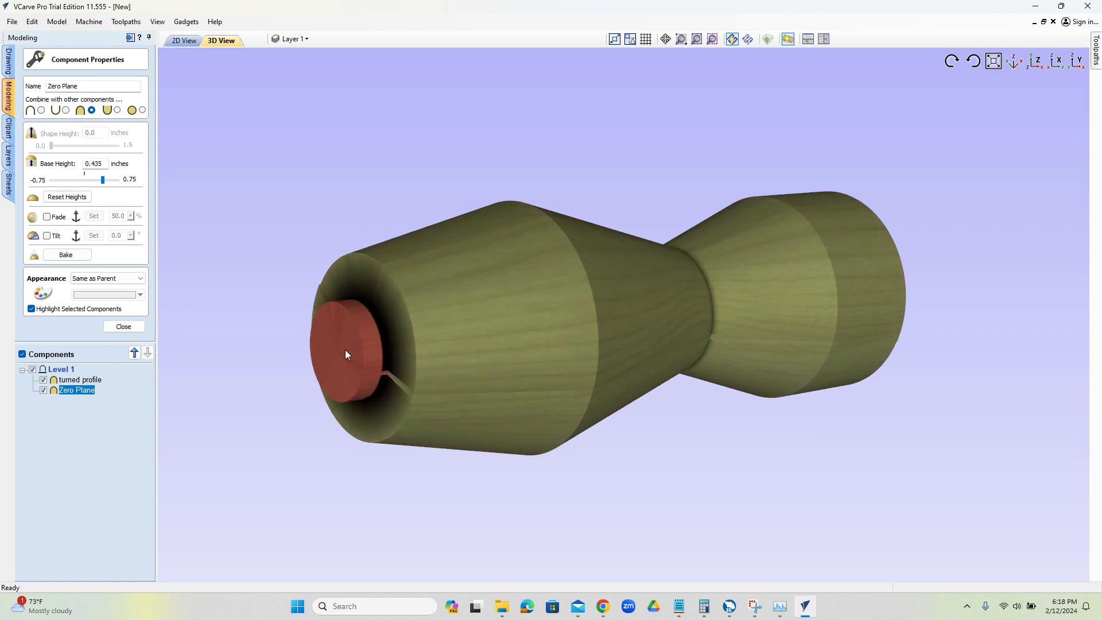
{"action": "left_click_drag", "start_coordinate": [551, 360], "coordinate": [569, 414]}
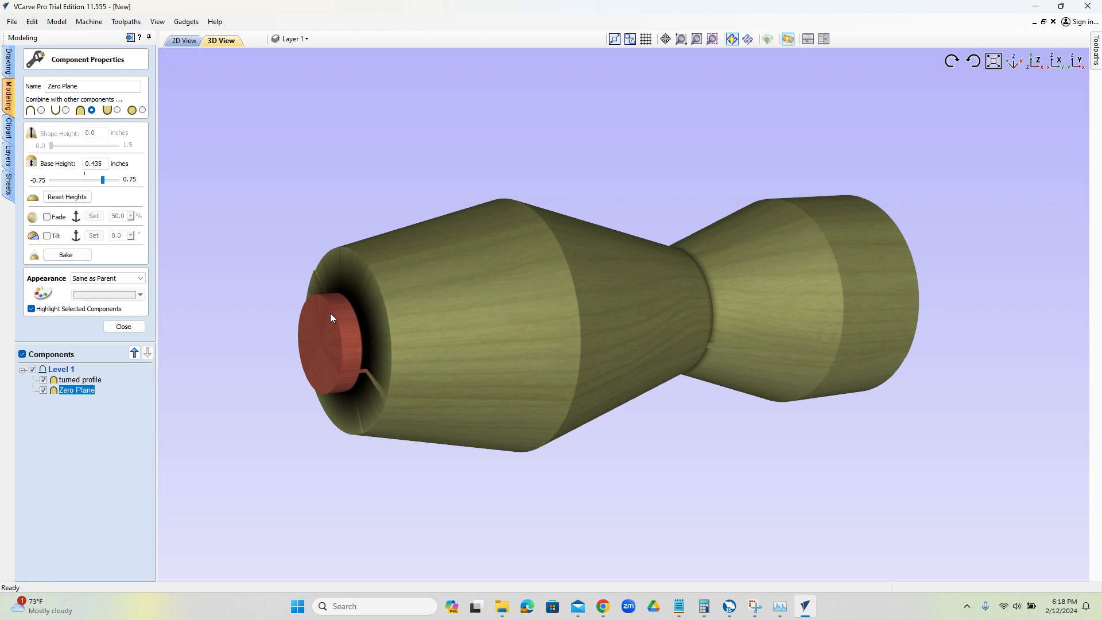
{"action": "left_click", "coordinate": [124, 327]}
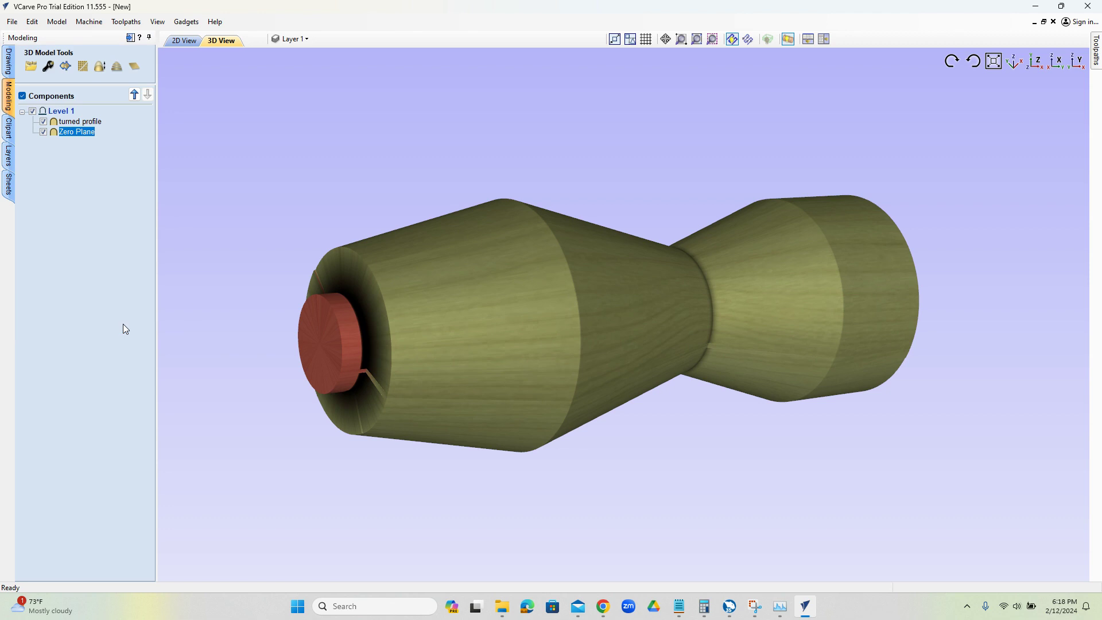
Step: Create 3D Roughing 1 with the Ball Nose 1/4" and a 3D Raster strategy at 90 degrees
{"action": "left_click_drag", "start_coordinate": [703, 392], "coordinate": [361, 389]}
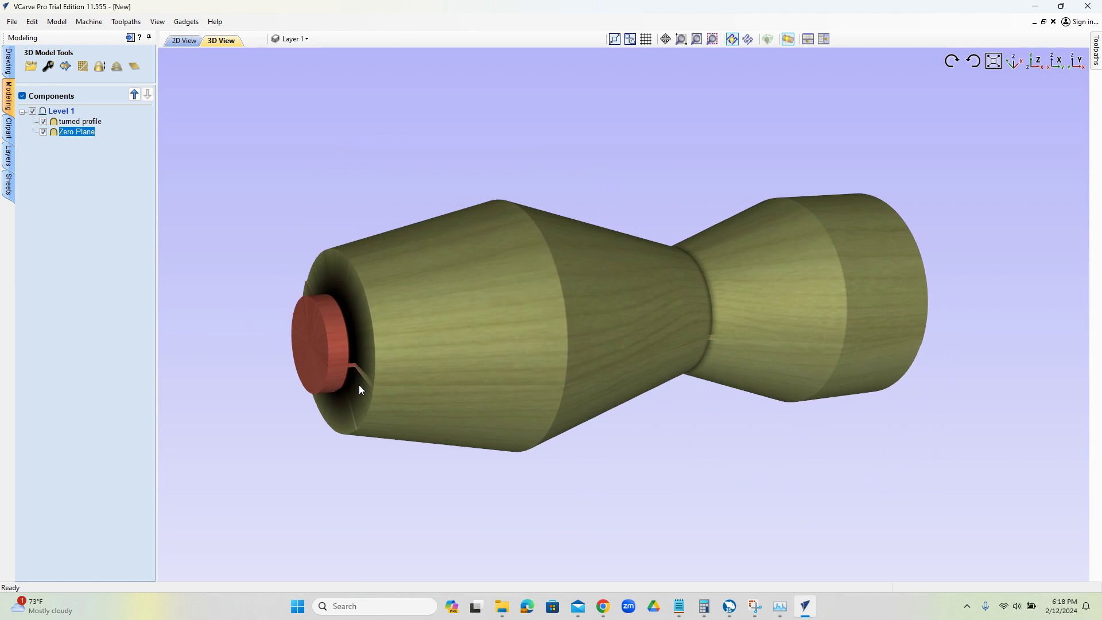
{"action": "left_click", "coordinate": [131, 40]}
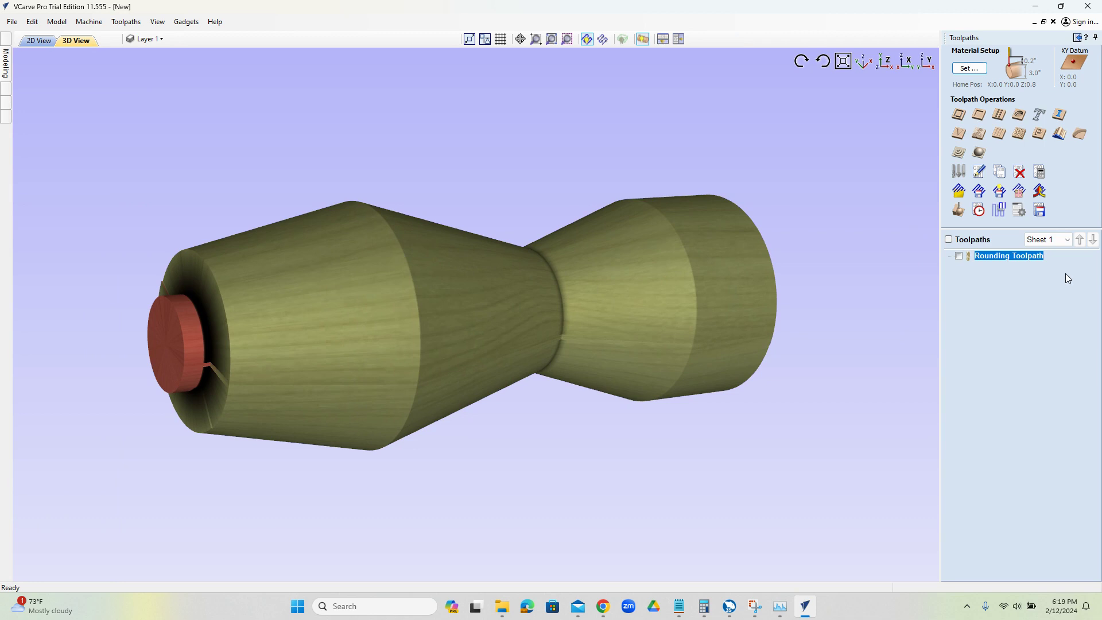
{"action": "left_click", "coordinate": [959, 152]}
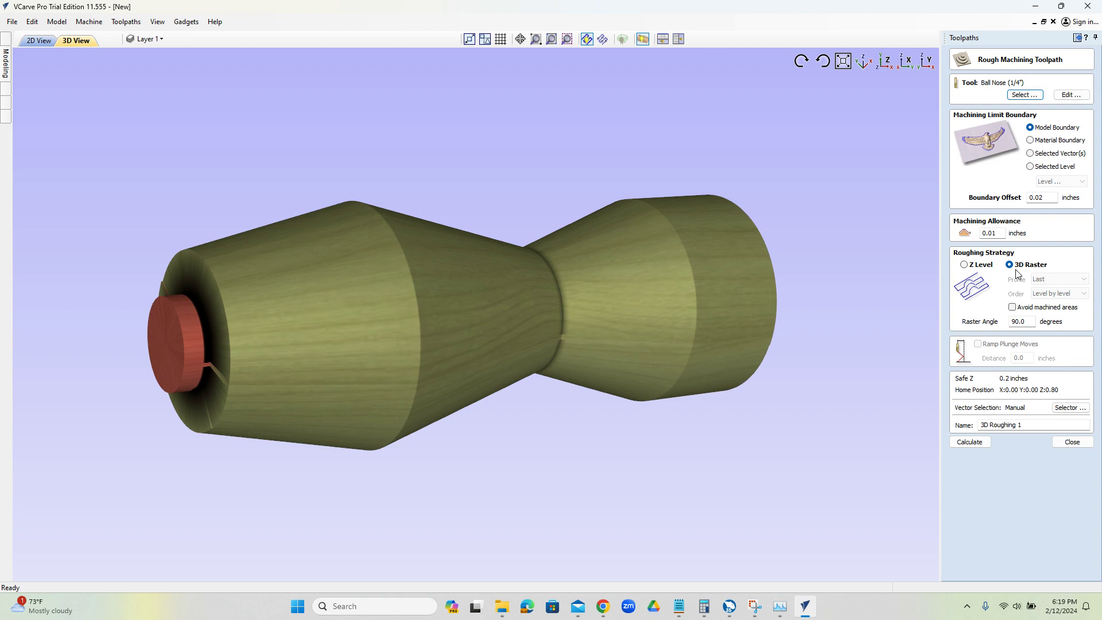
{"action": "left_click", "coordinate": [1031, 320]}
{"action": "left_click", "coordinate": [969, 441]}
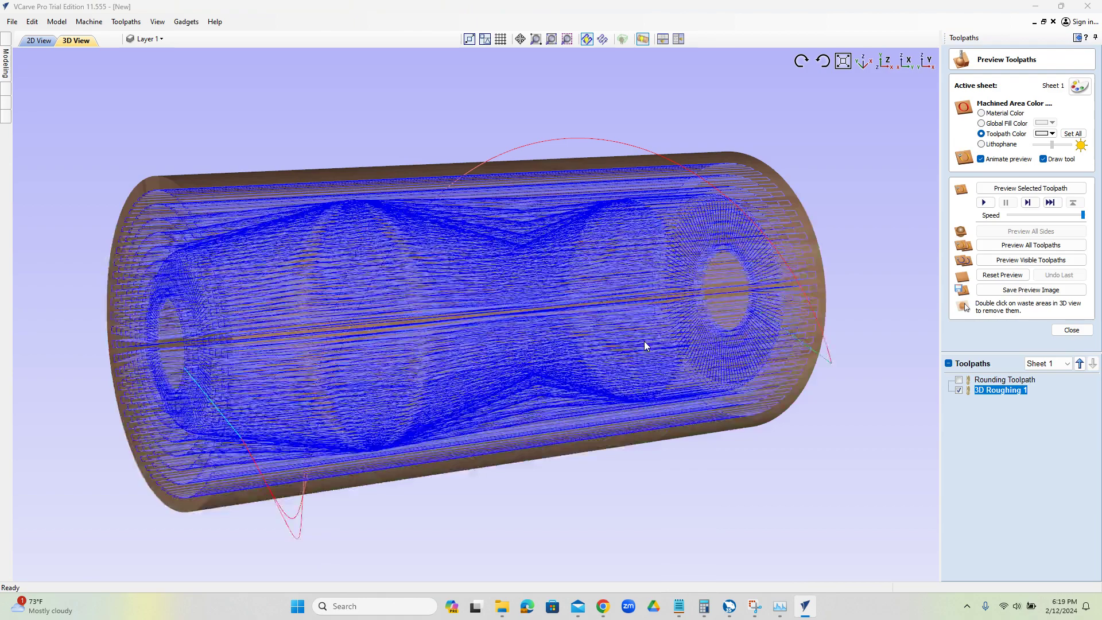
Step: Turn off Automatic Wrapping to view the roughing toolpath on the flat block
{"action": "left_click_drag", "start_coordinate": [477, 340], "coordinate": [551, 321]}
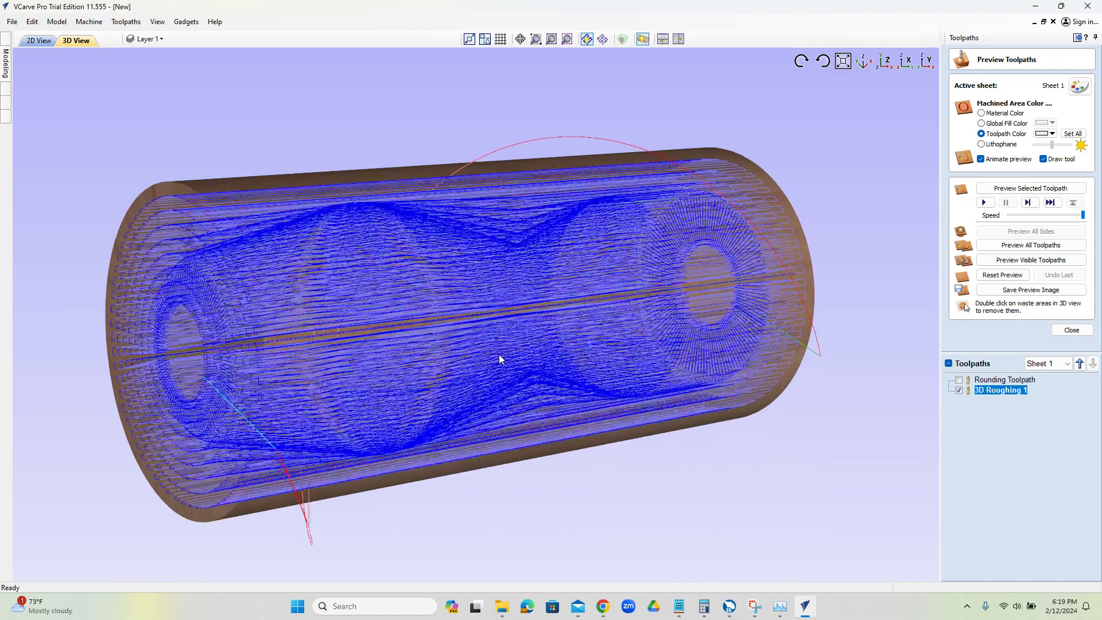
{"action": "left_click", "coordinate": [643, 39]}
{"action": "left_click_drag", "start_coordinate": [608, 402], "coordinate": [562, 340]}
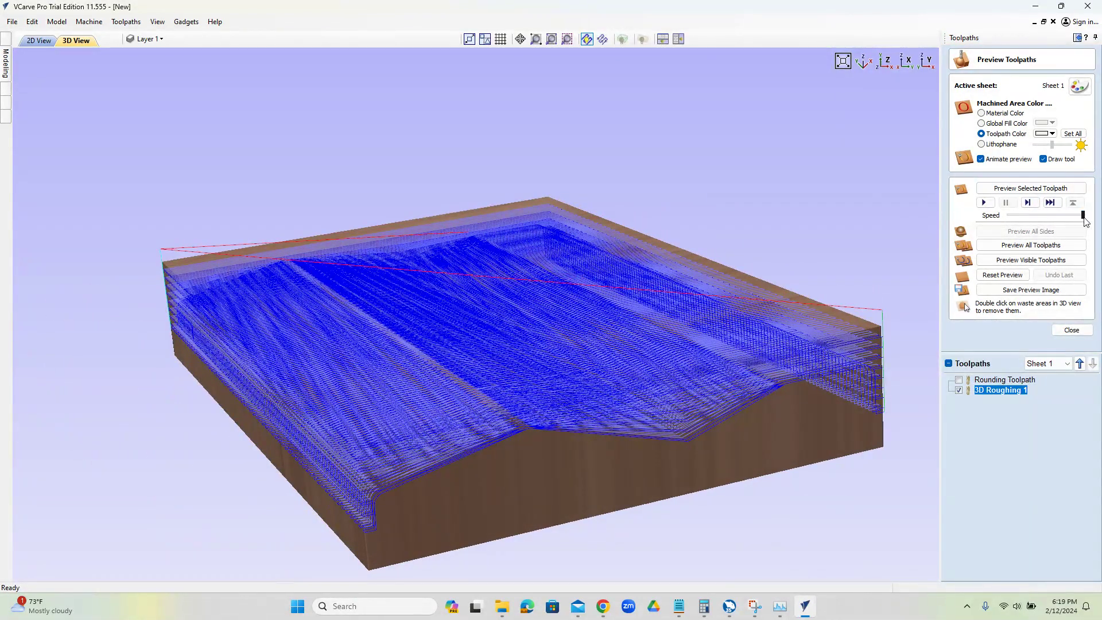
Step: Simulate the roughing toolpath, starting slowly and then running at full speed
{"action": "left_click_drag", "start_coordinate": [1084, 219], "coordinate": [1026, 218]}
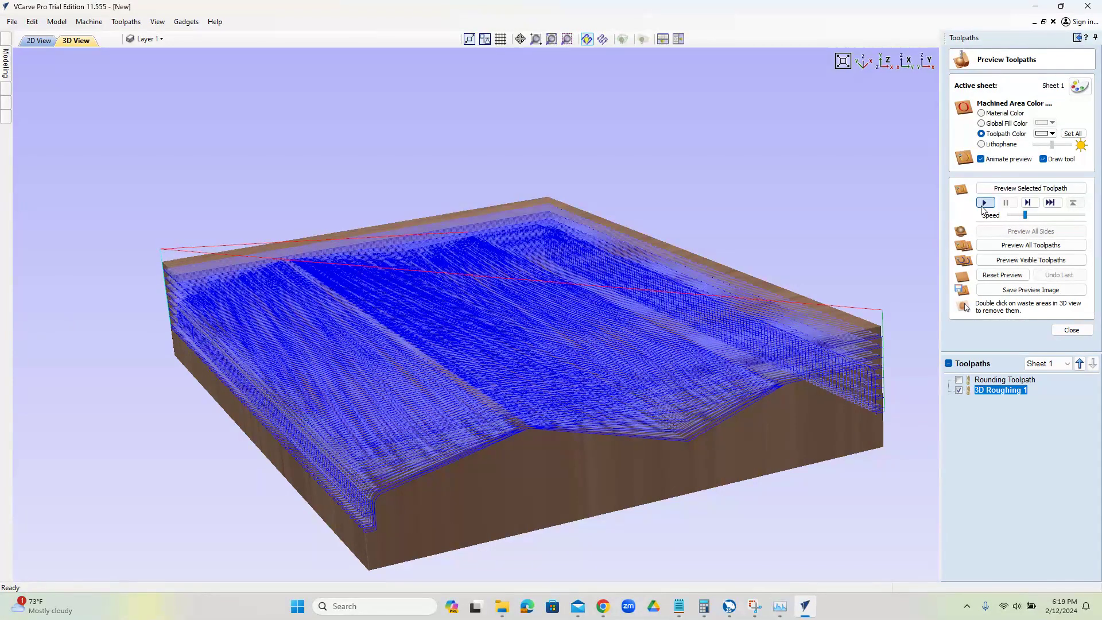
{"action": "left_click", "coordinate": [984, 203]}
{"action": "scroll", "coordinate": [563, 404], "scroll_direction": "up", "scroll_amount": 3}
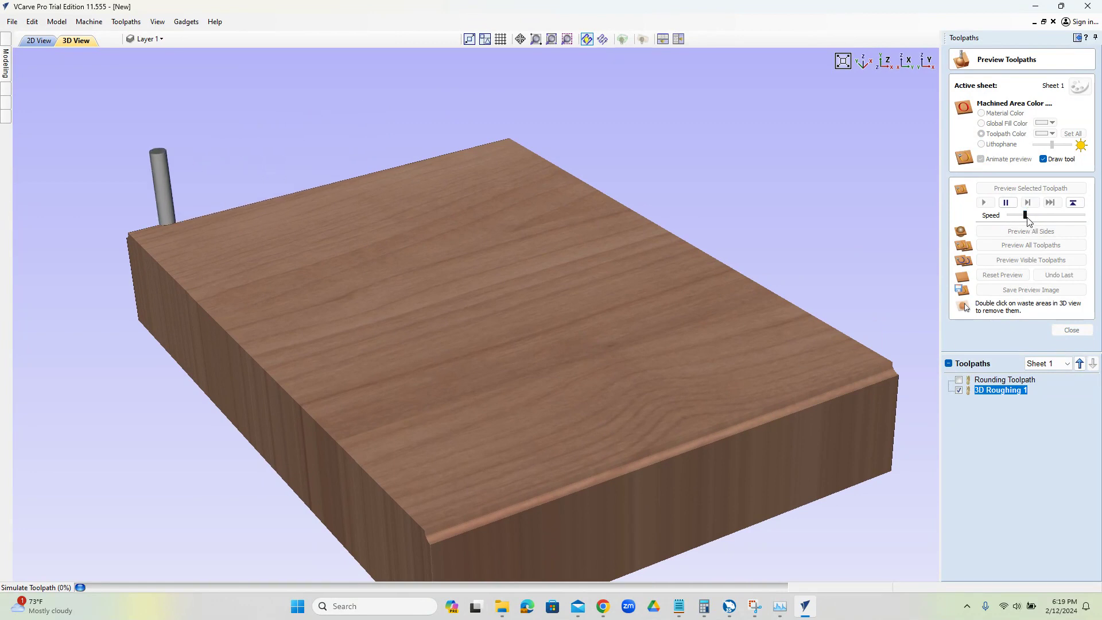
{"action": "left_click_drag", "start_coordinate": [1028, 221], "coordinate": [1044, 223]}
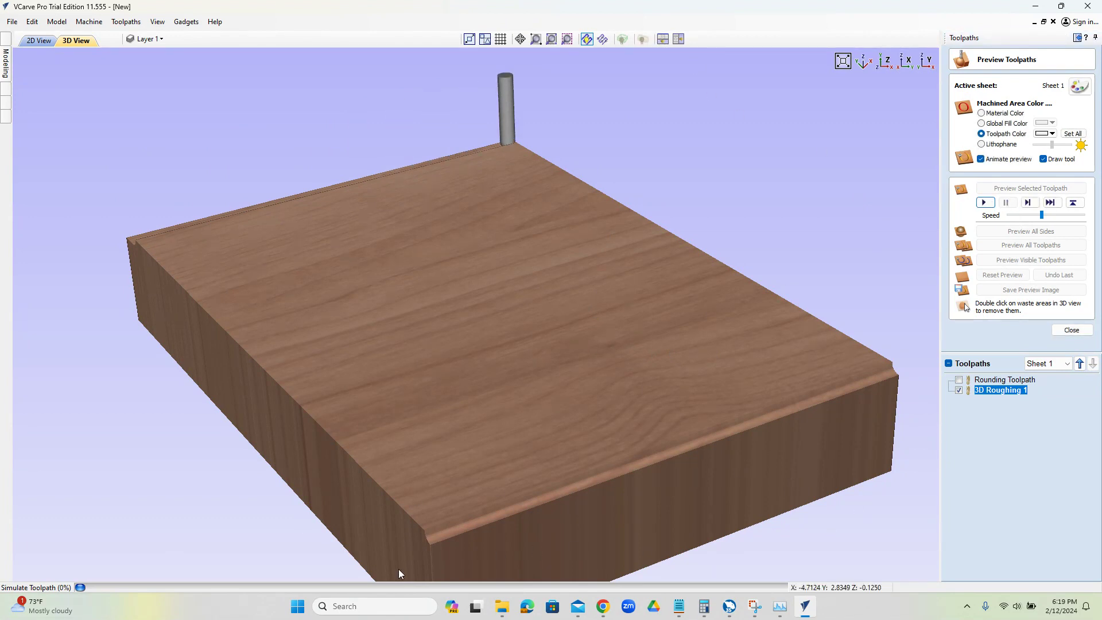
{"action": "left_click", "coordinate": [984, 203]}
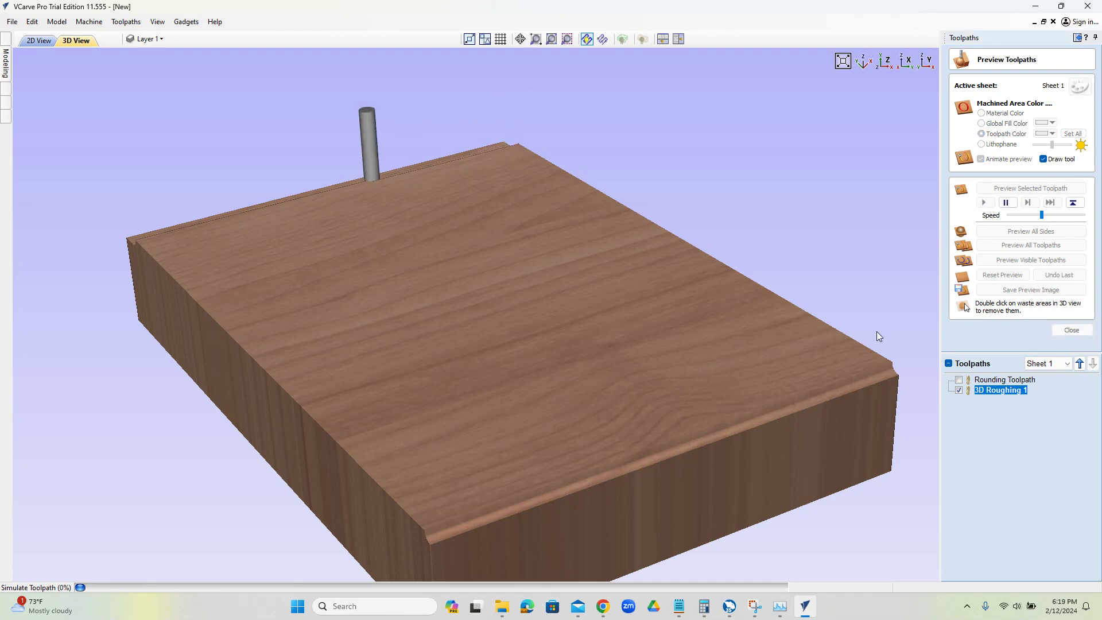
{"action": "left_click_drag", "start_coordinate": [1042, 214], "coordinate": [1084, 215]}
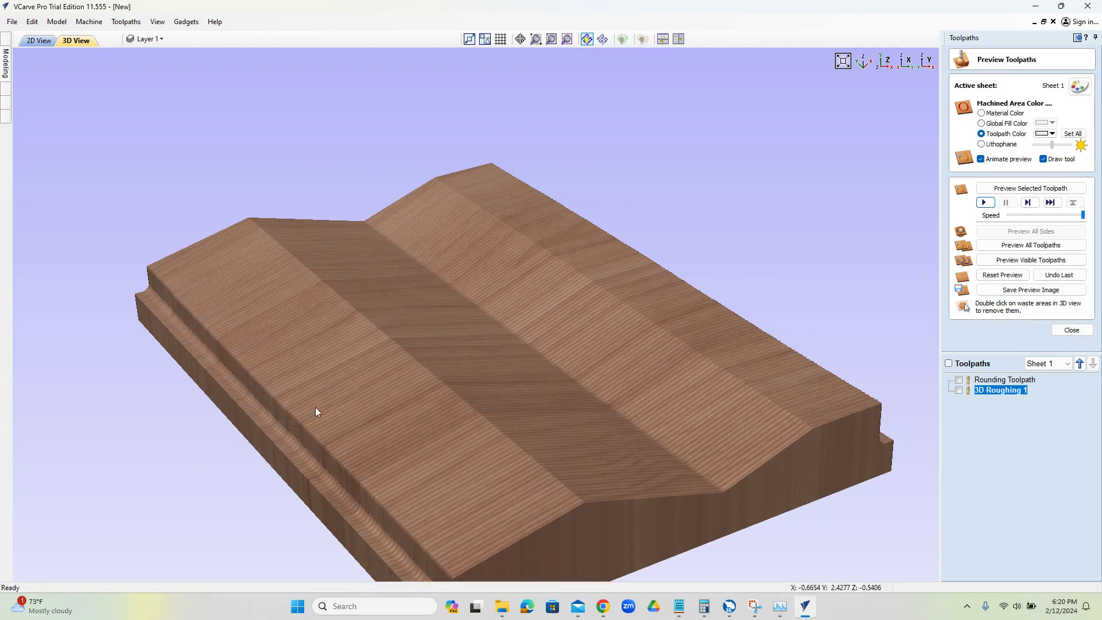
Step: Inspect the roughed block, close the preview and wrap the model back into a cylinder
{"action": "left_click_drag", "start_coordinate": [316, 408], "coordinate": [488, 367]}
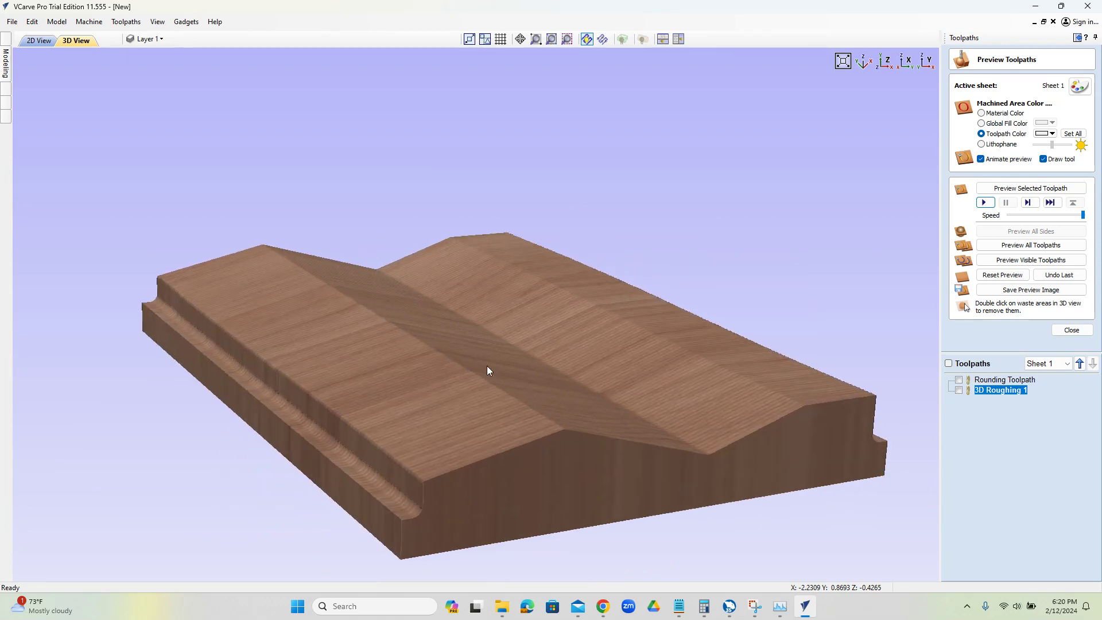
{"action": "left_click", "coordinate": [1071, 331]}
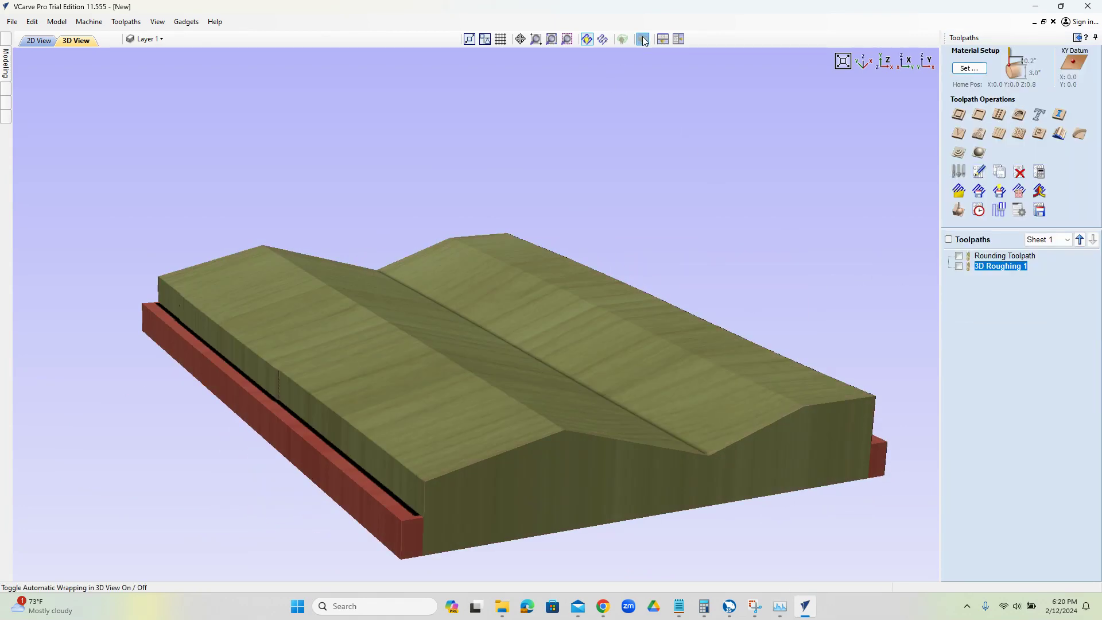
{"action": "left_click", "coordinate": [644, 39]}
Step: Create and calculate 3D Finish 1 with the 1/4" ball nose and Boundary Offset checked
{"action": "left_click_drag", "start_coordinate": [552, 305], "coordinate": [609, 402]}
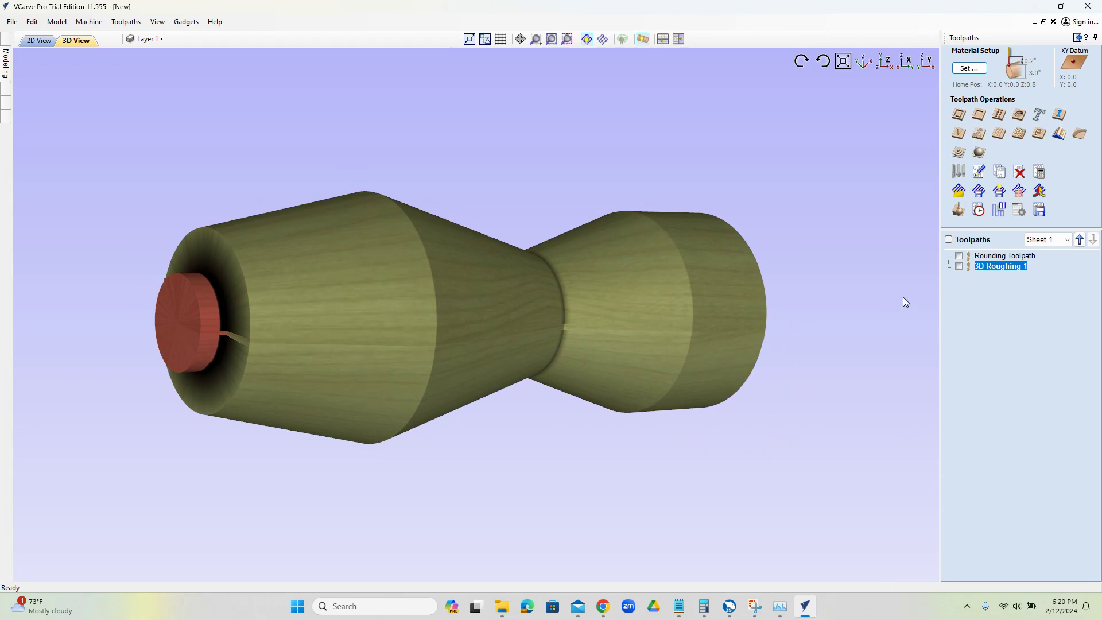
{"action": "left_click", "coordinate": [976, 160]}
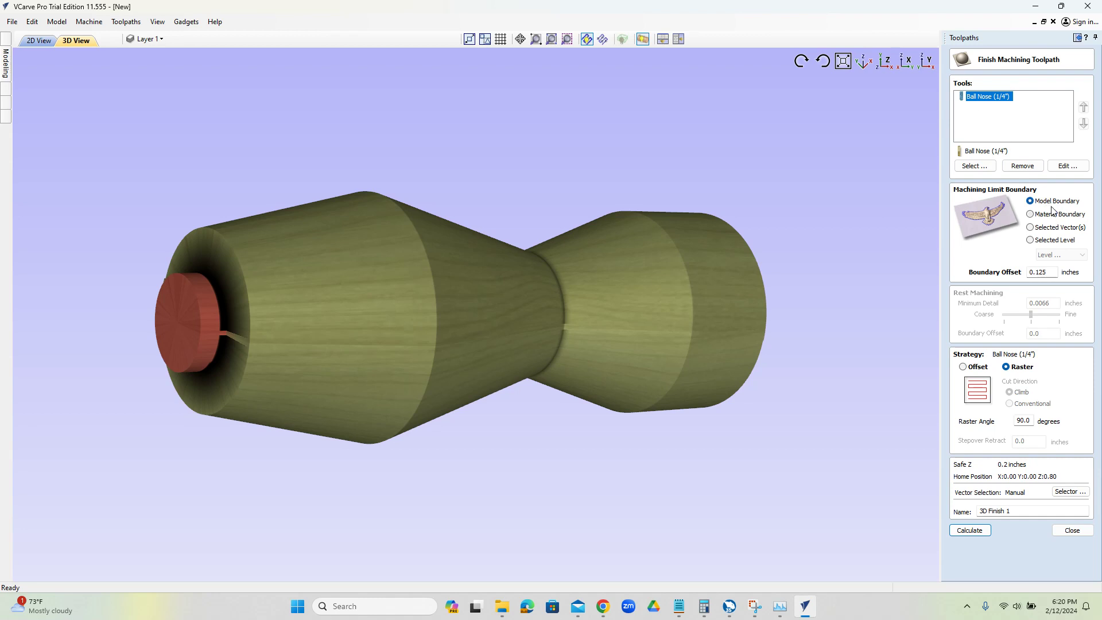
{"action": "double_click", "coordinate": [1040, 273]}
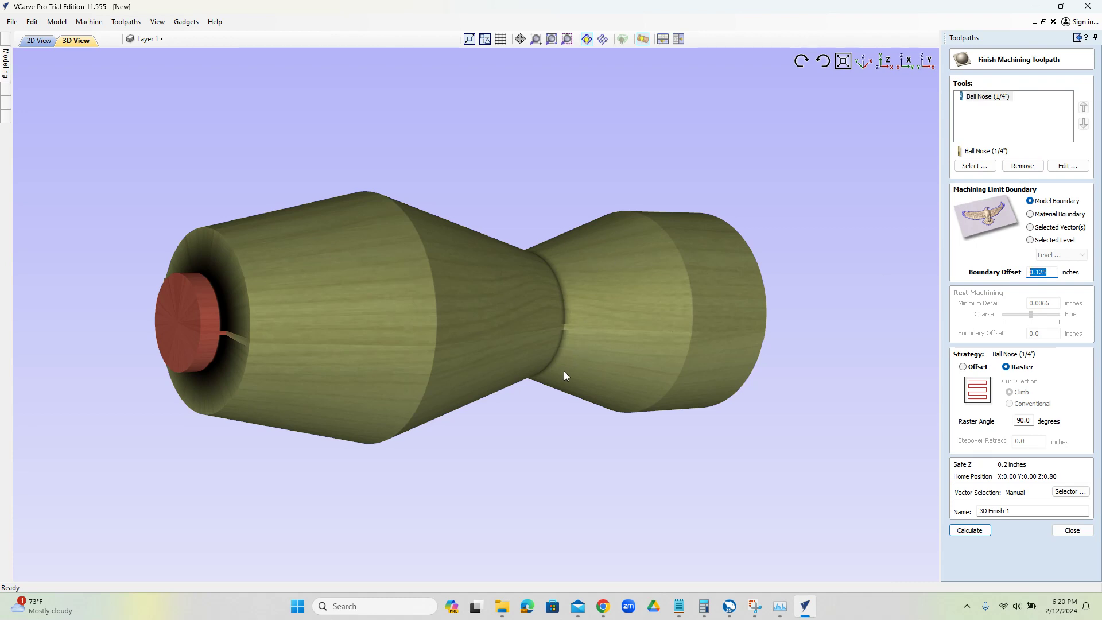
{"action": "left_click", "coordinate": [969, 530]}
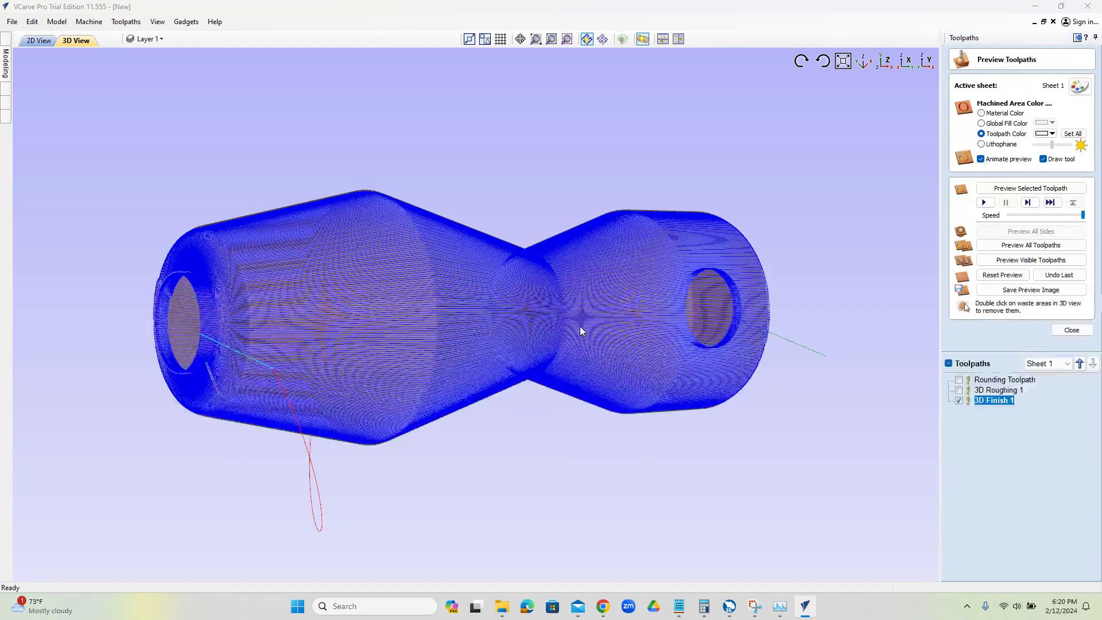
Step: Reframe the spindle with its large end upper right and simulate the finish toolpath
{"action": "left_click_drag", "start_coordinate": [697, 386], "coordinate": [302, 324]}
{"action": "scroll", "coordinate": [696, 311], "scroll_direction": "up", "scroll_amount": 2}
{"action": "scroll", "coordinate": [804, 319], "scroll_direction": "down", "scroll_amount": 1}
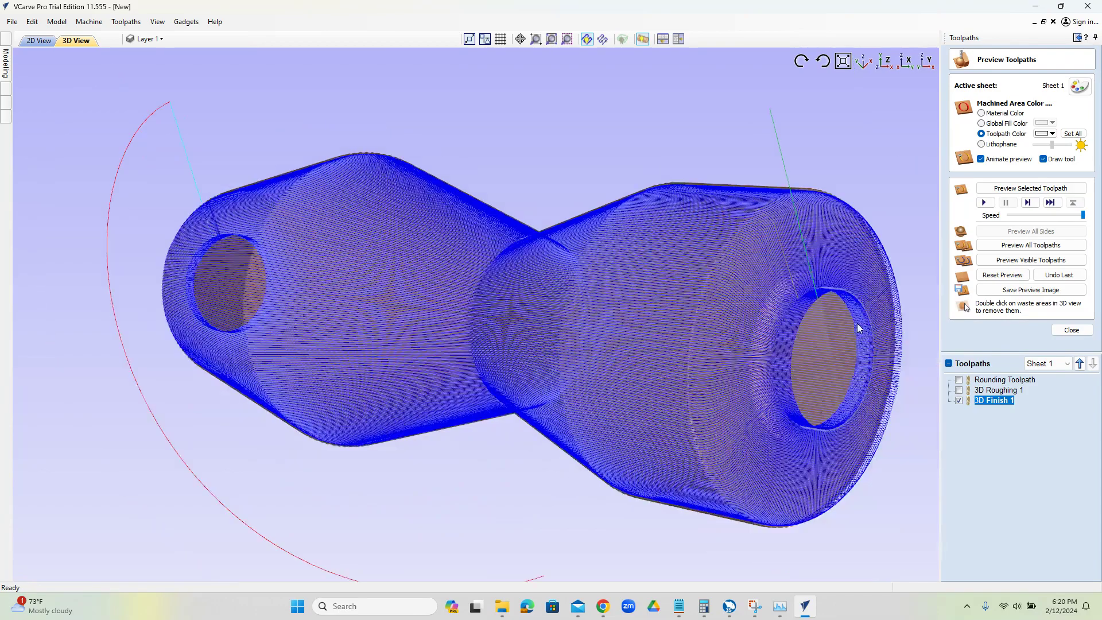
{"action": "left_click_drag", "start_coordinate": [610, 416], "coordinate": [238, 376]}
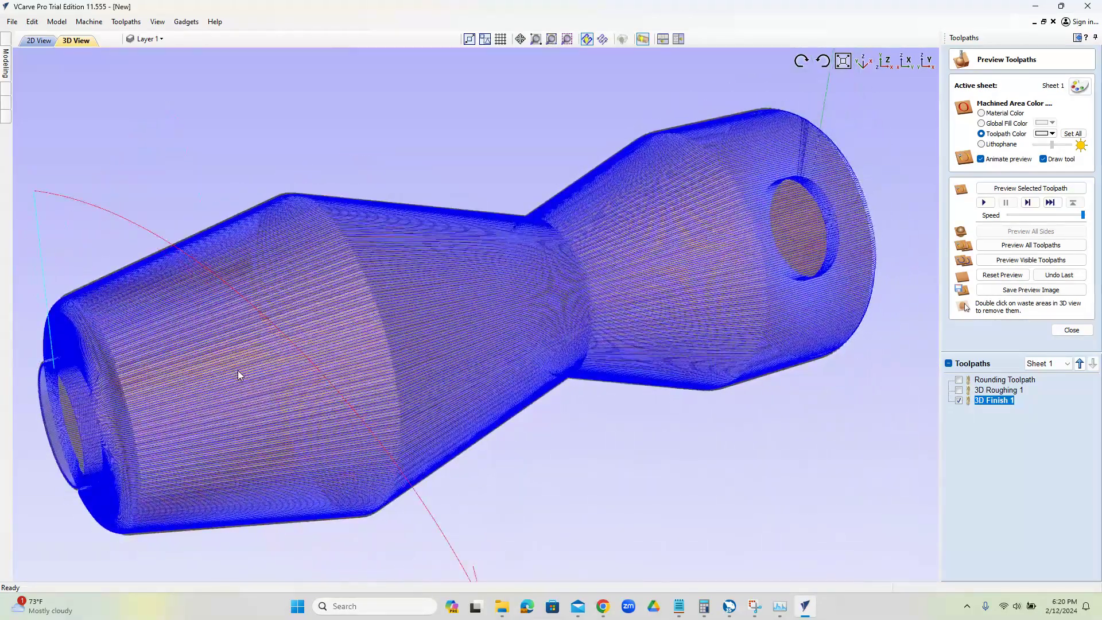
{"action": "left_click", "coordinate": [983, 207]}
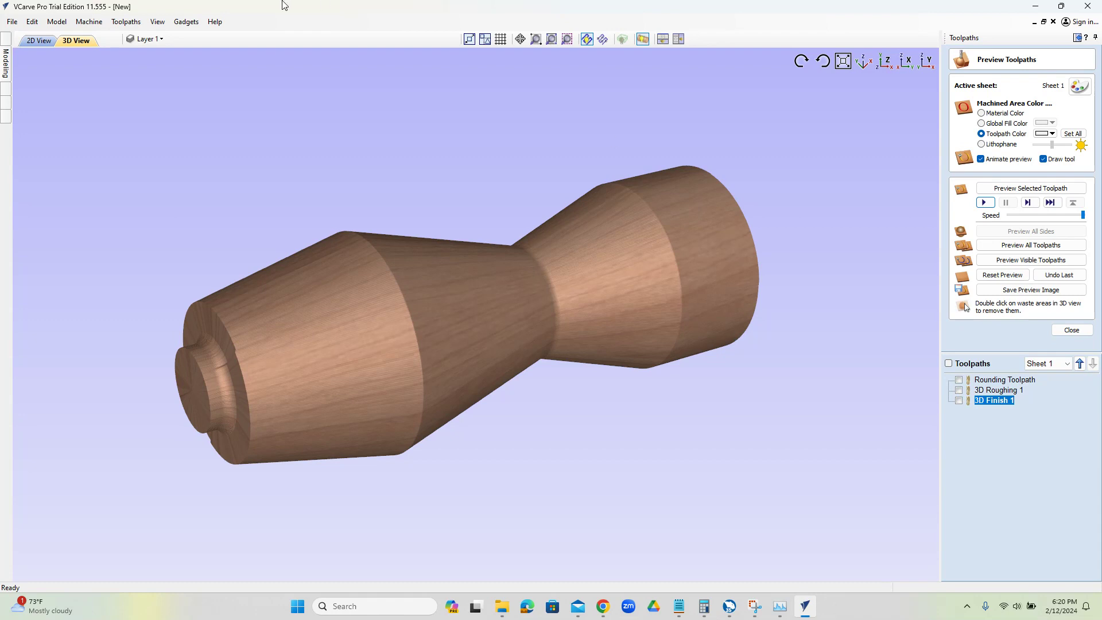
Step: Switch off colour shading and show the Rounding and 3D Finish 1 toolpaths
{"action": "left_click", "coordinate": [157, 21]}
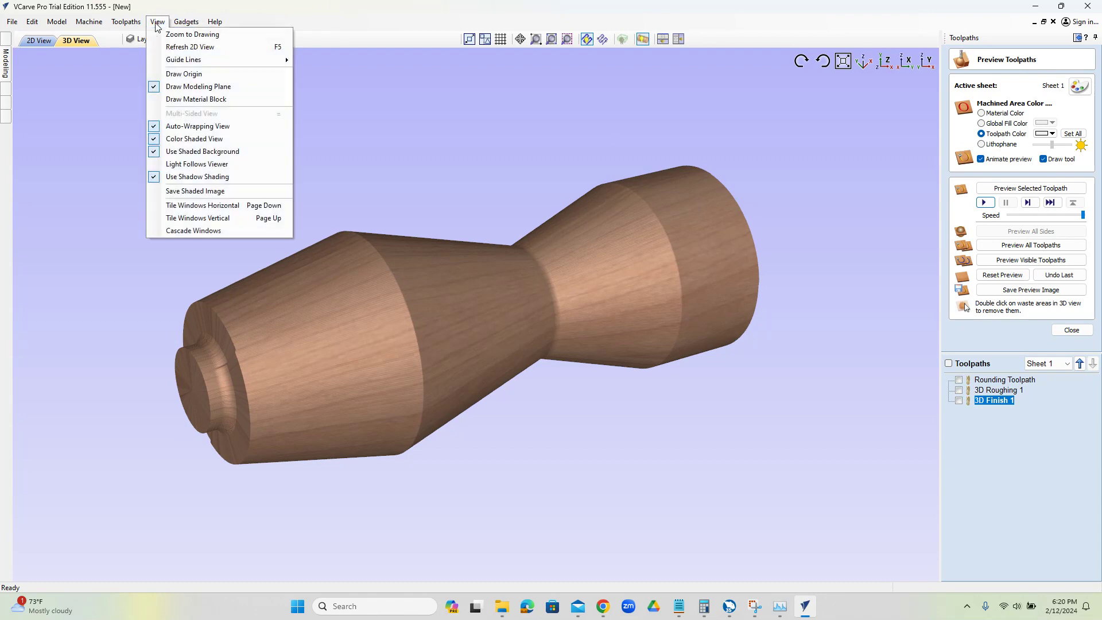
{"action": "left_click", "coordinate": [215, 140]}
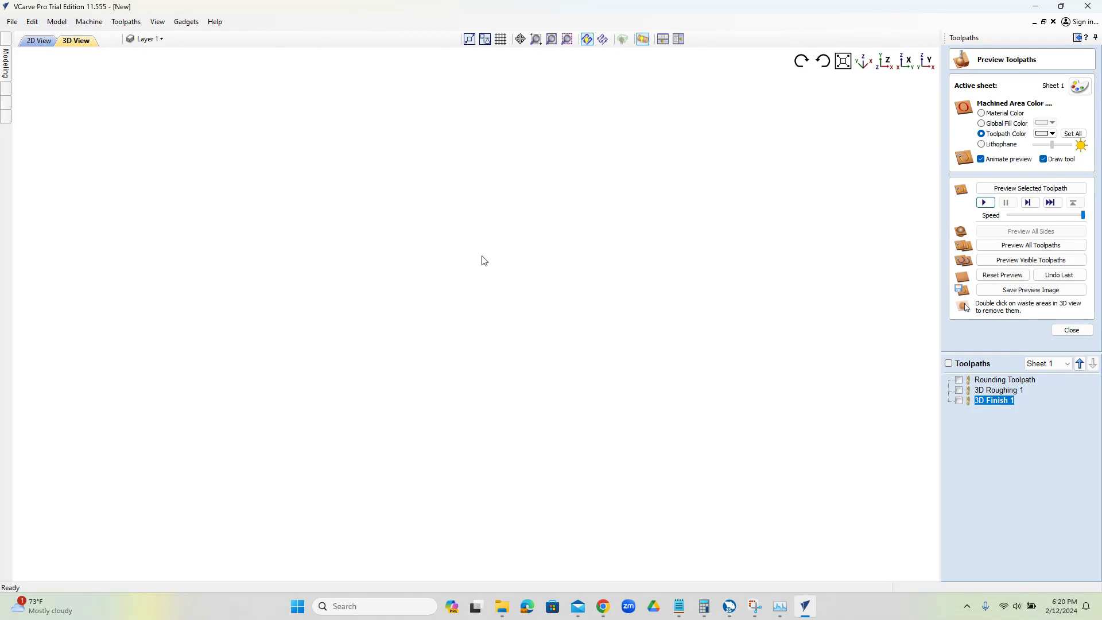
{"action": "left_click", "coordinate": [960, 380]}
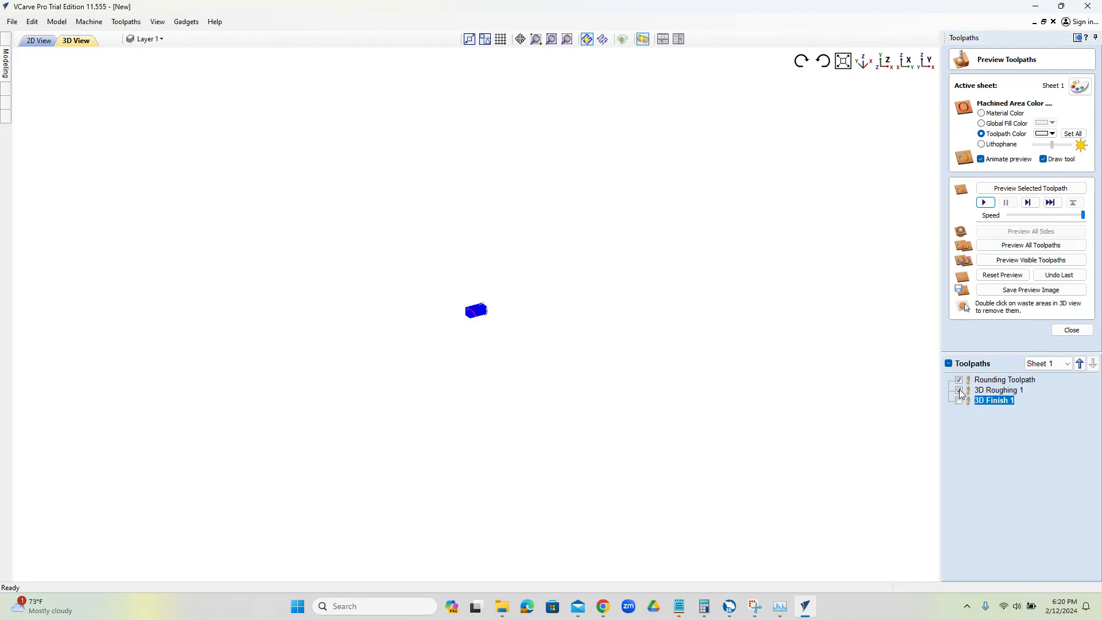
{"action": "left_click", "coordinate": [959, 401]}
{"action": "scroll", "coordinate": [488, 292], "scroll_direction": "up", "scroll_amount": 10}
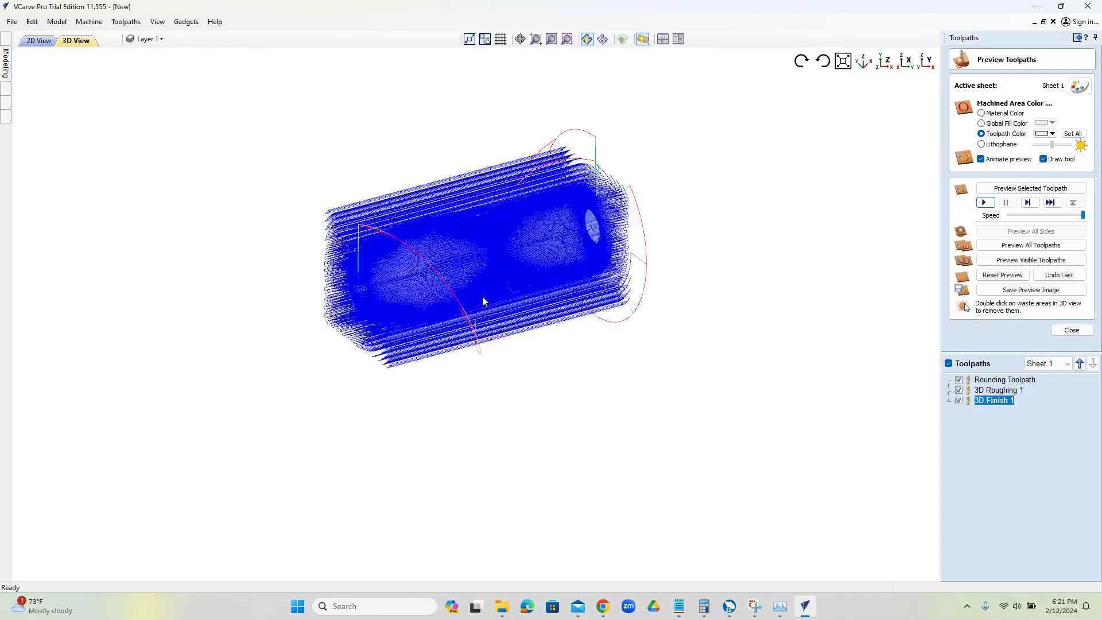
{"action": "scroll", "coordinate": [498, 364], "scroll_direction": "down", "scroll_amount": 10}
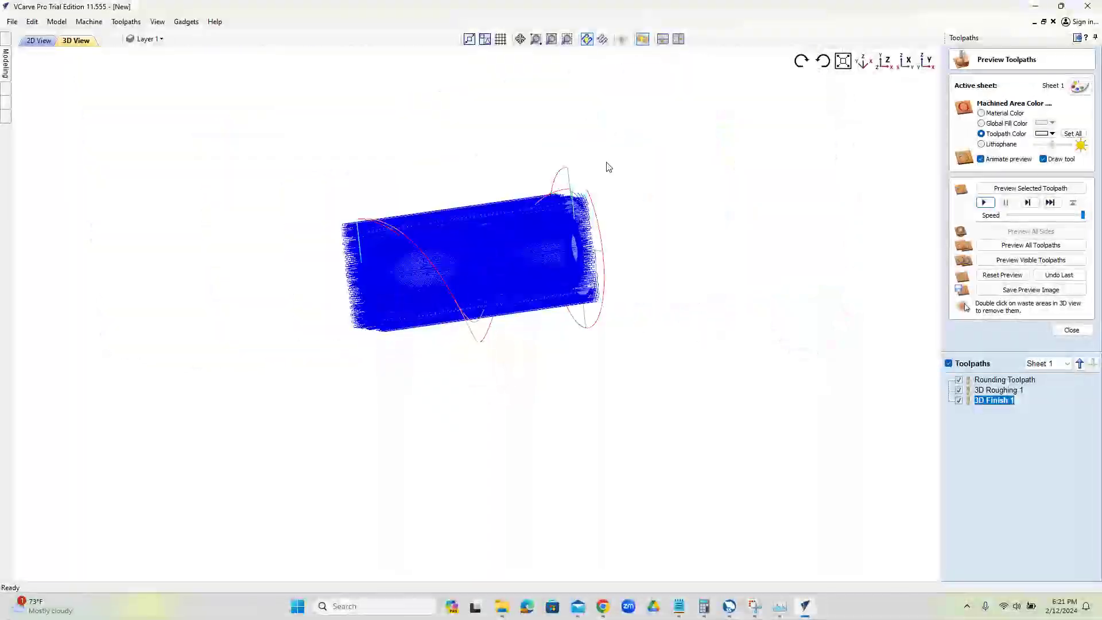
Step: Look end-on along the spindle, checking Rounding, 3D Roughing 1 and 3D Finish 1 individually, then all together
{"action": "left_click", "coordinate": [926, 61]}
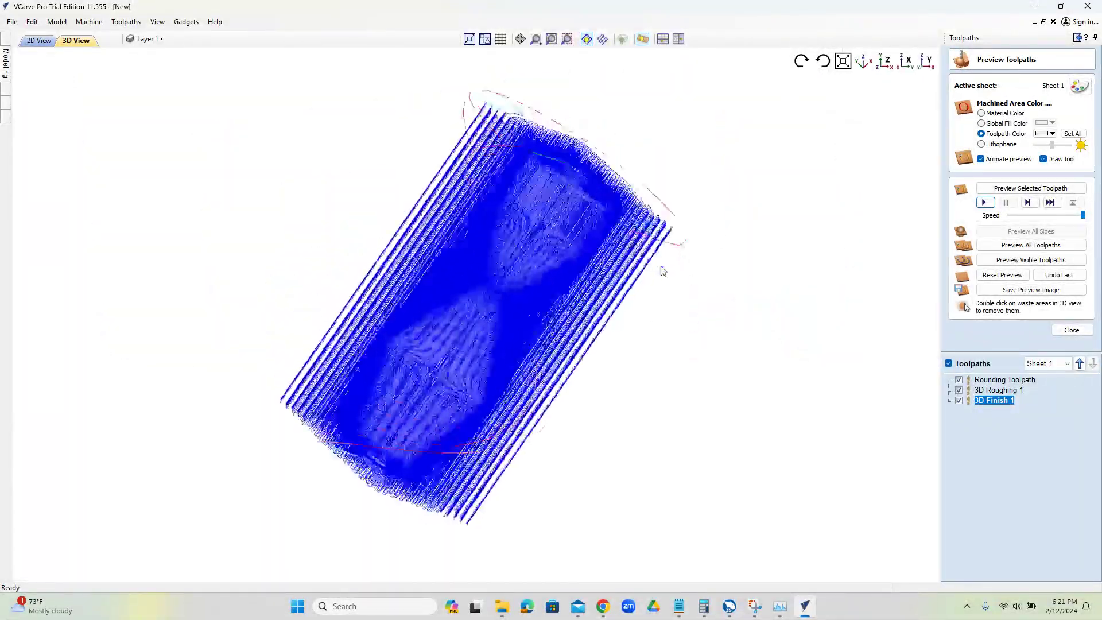
{"action": "scroll", "coordinate": [454, 340], "scroll_direction": "down", "scroll_amount": 3}
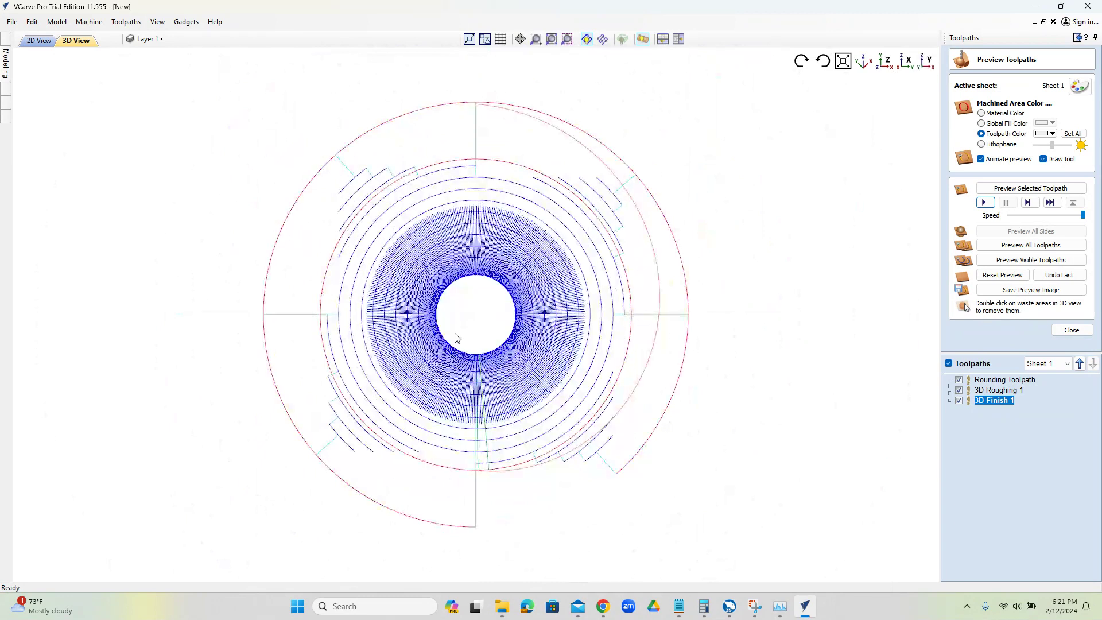
{"action": "left_click", "coordinate": [960, 380]}
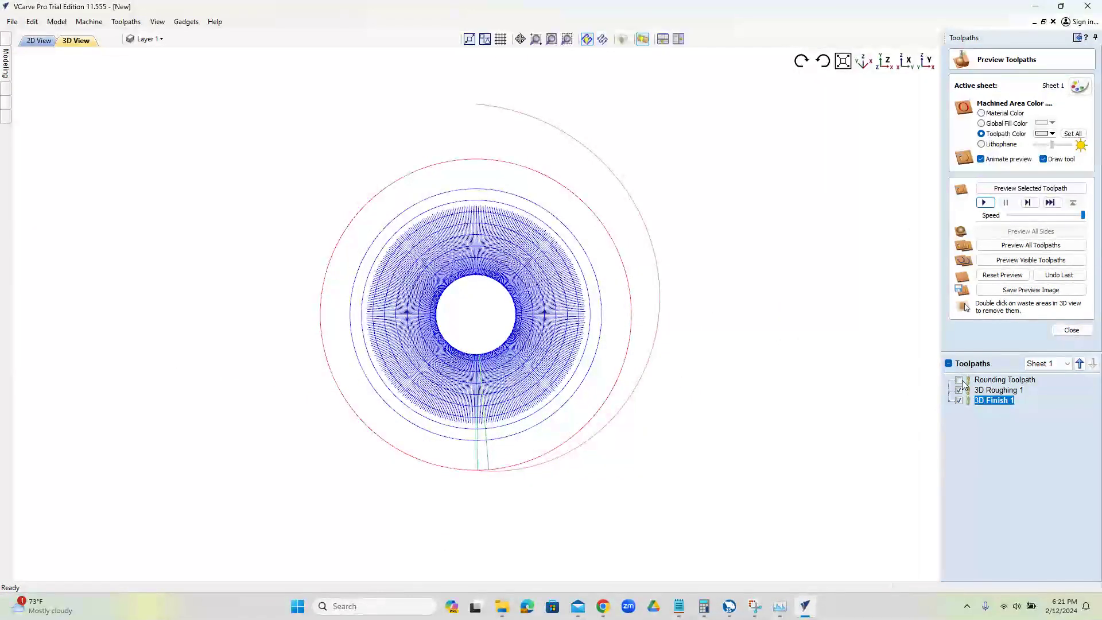
{"action": "left_click", "coordinate": [959, 390]}
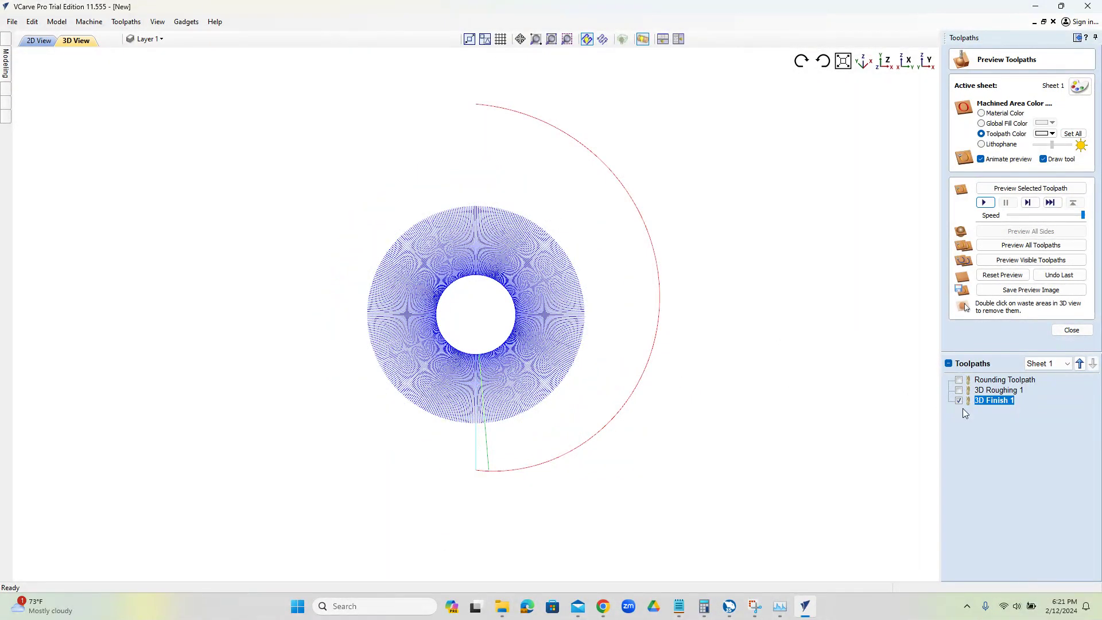
{"action": "left_click", "coordinate": [960, 380]}
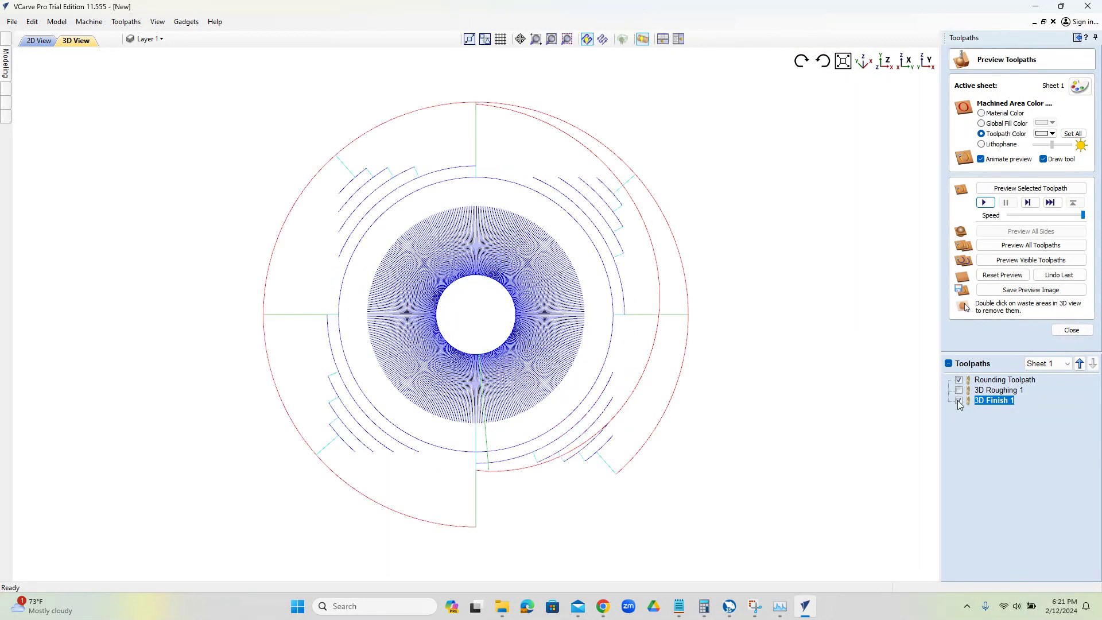
{"action": "left_click", "coordinate": [959, 400]}
{"action": "left_click", "coordinate": [960, 391]}
{"action": "left_click", "coordinate": [959, 401]}
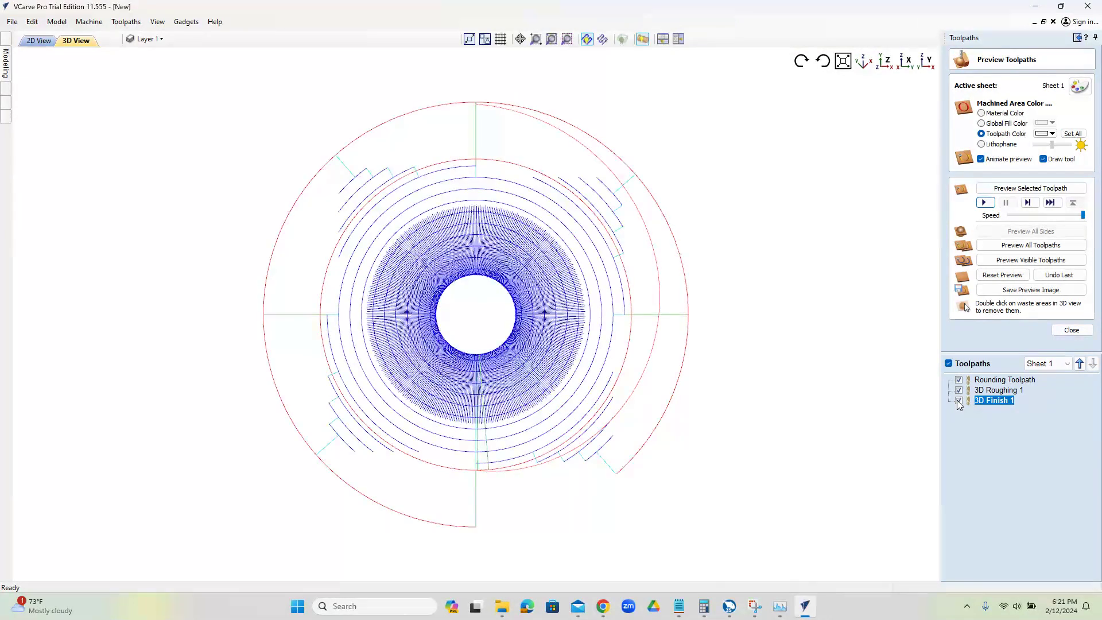
{"action": "left_click", "coordinate": [157, 23]}
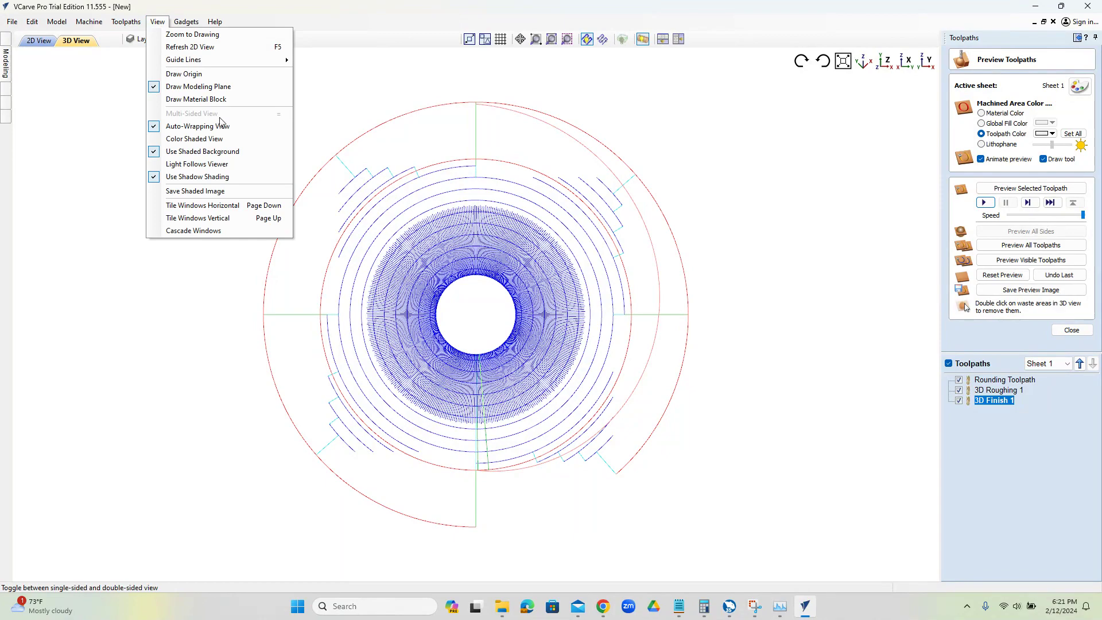
Step: Turn colour-shaded rendering back on and view the spindle from an oblique side angle
{"action": "left_click", "coordinate": [239, 138]}
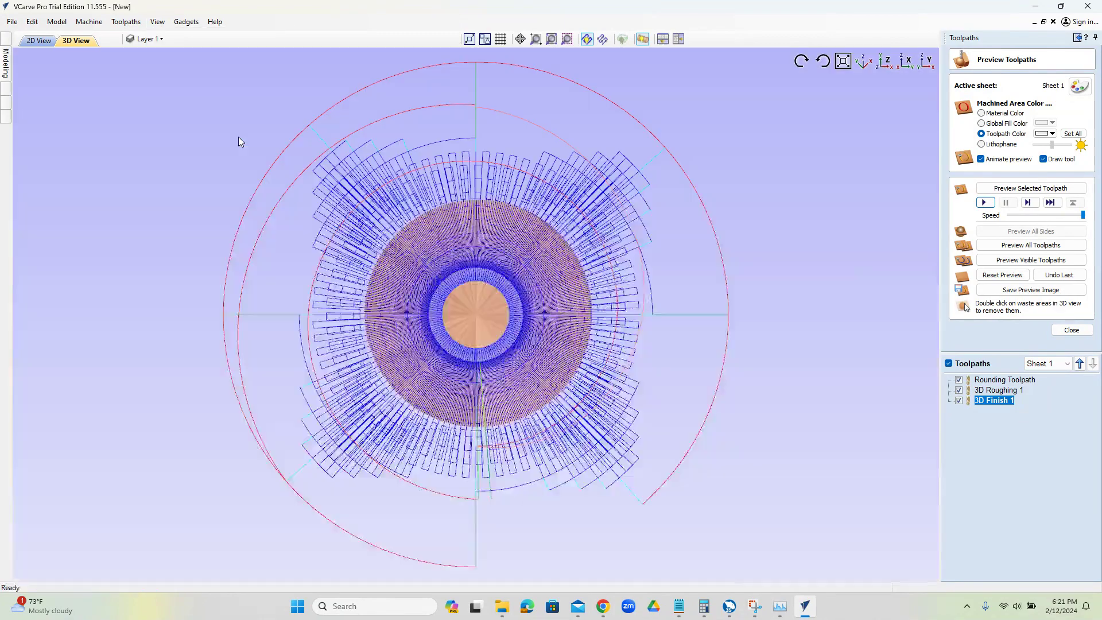
{"action": "scroll", "coordinate": [533, 327], "scroll_direction": "up", "scroll_amount": 3}
{"action": "scroll", "coordinate": [534, 327], "scroll_direction": "down", "scroll_amount": 4}
{"action": "left_click_drag", "start_coordinate": [510, 293], "coordinate": [626, 173]}
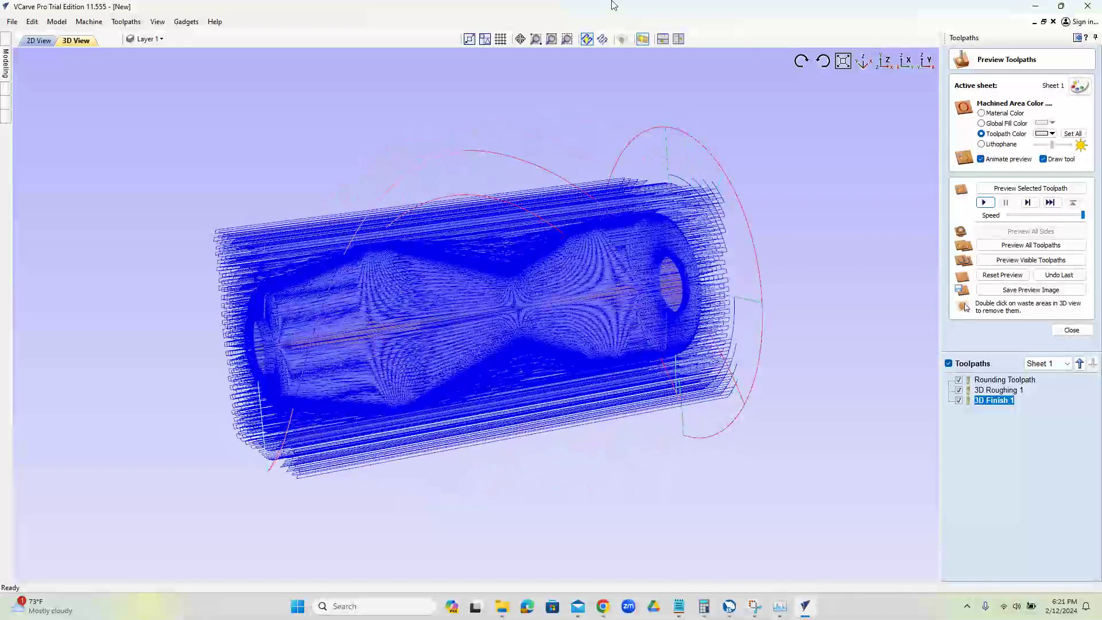
Step: Leave the model unwrapped flat, reset the preview and hide the Rounding Toolpath
{"action": "left_click", "coordinate": [643, 39]}
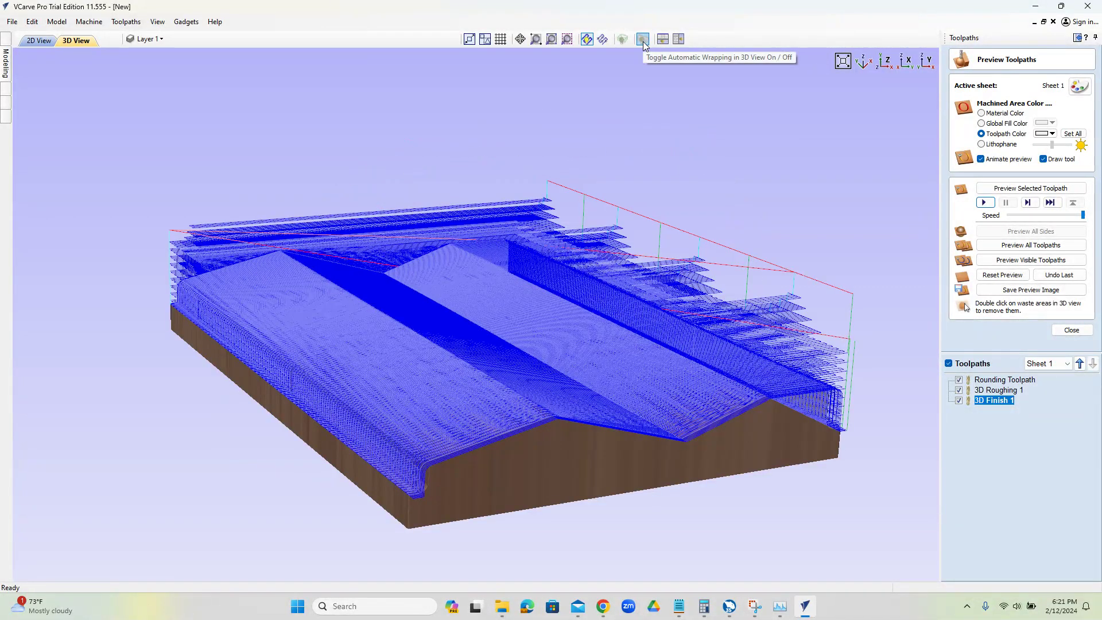
{"action": "left_click", "coordinate": [643, 41]}
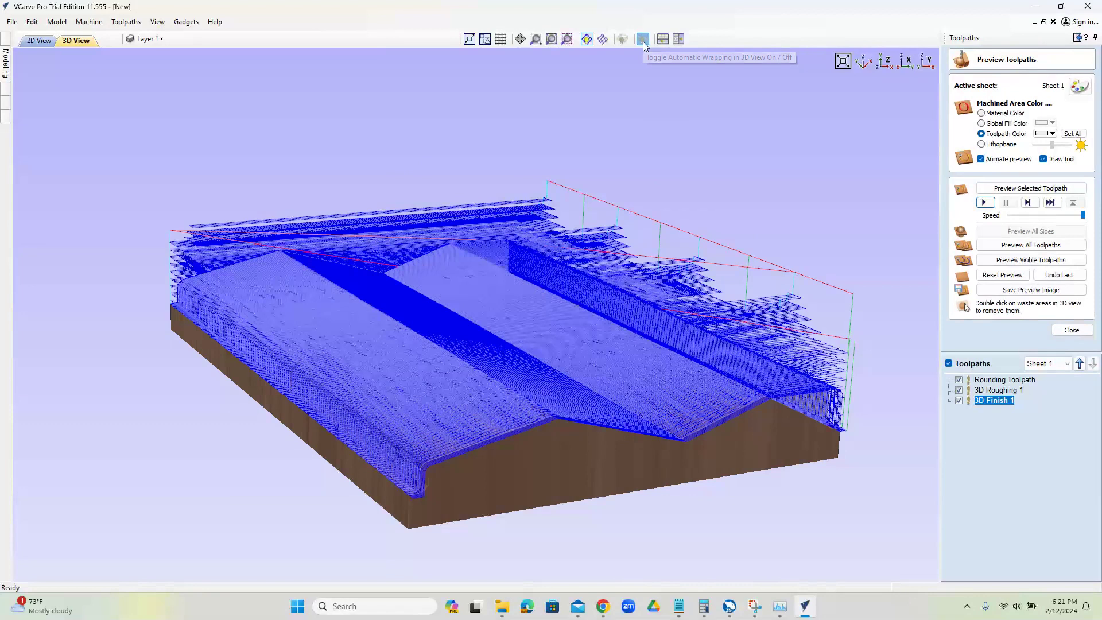
{"action": "left_click", "coordinate": [643, 40]}
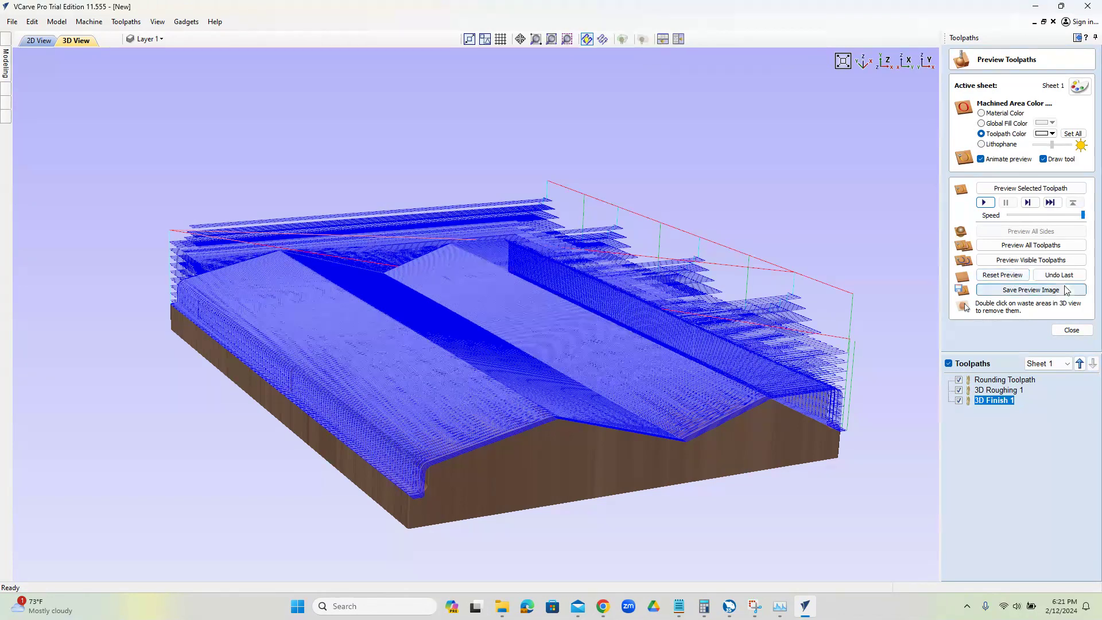
{"action": "left_click", "coordinate": [1015, 277]}
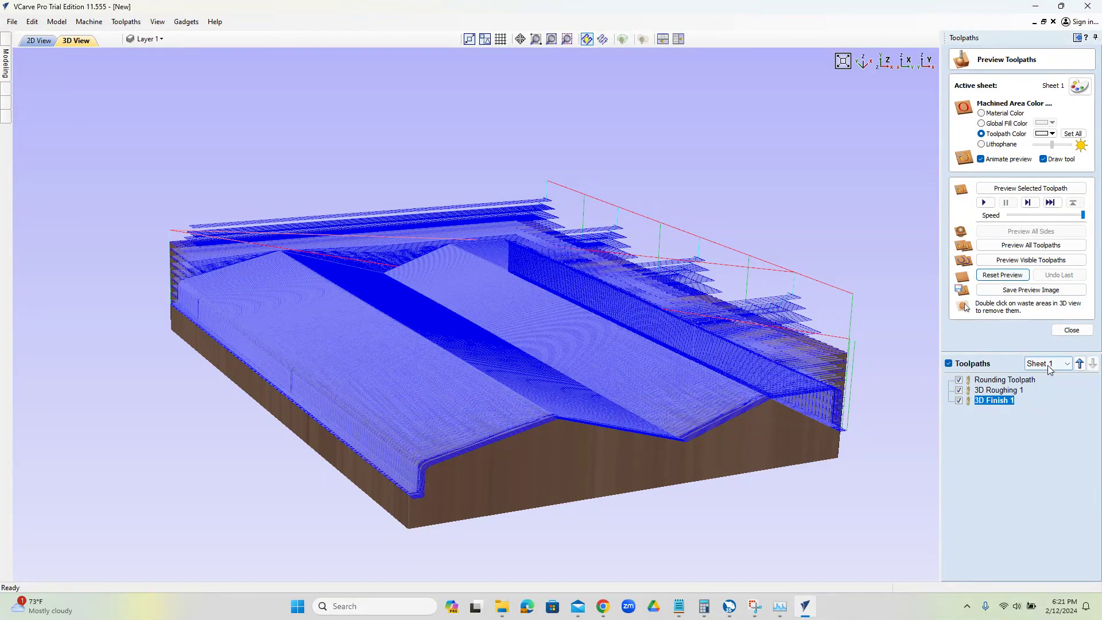
{"action": "left_click", "coordinate": [959, 379]}
Step: Hide the 3D Roughing 1 and 3D Finish 1 toolpaths and close the preview
{"action": "left_click", "coordinate": [959, 390]}
{"action": "left_click", "coordinate": [959, 400]}
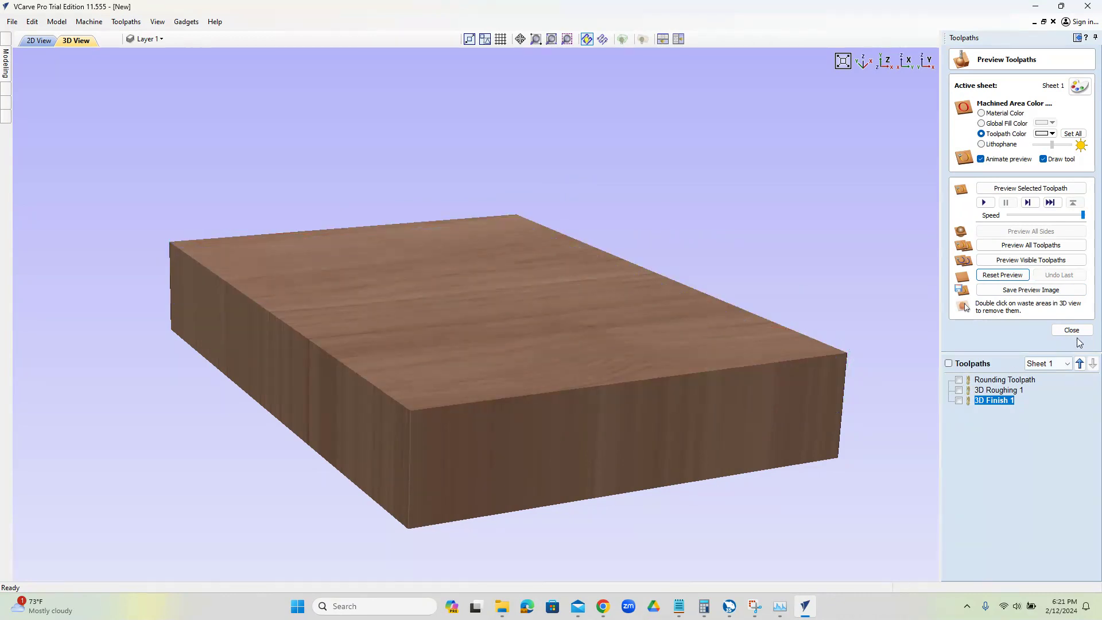
{"action": "left_click", "coordinate": [1072, 330]}
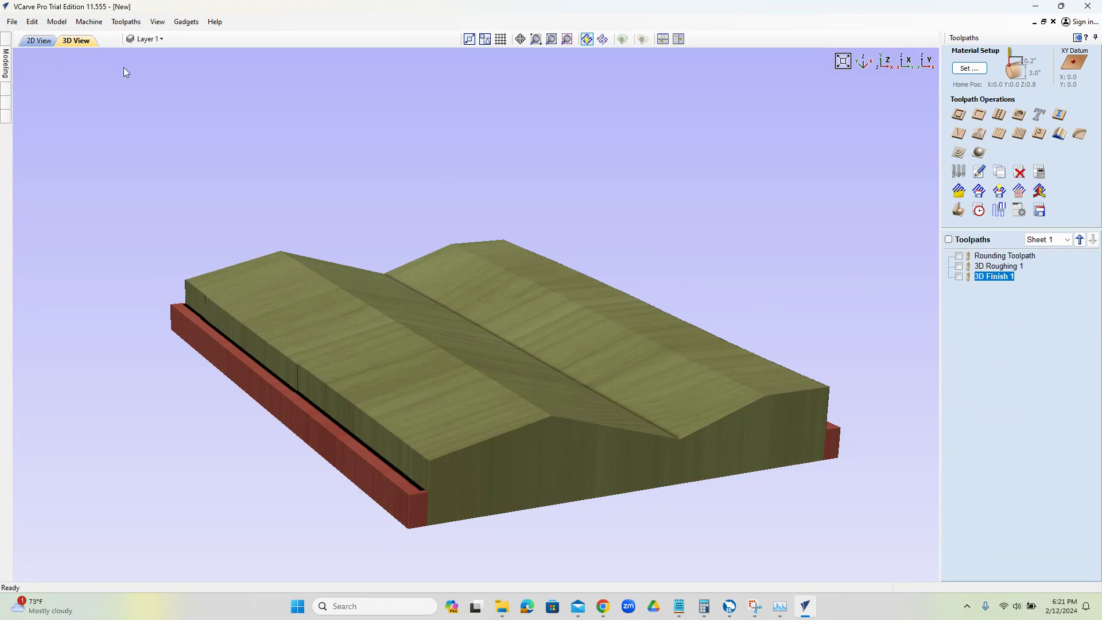
Step: Review Material Setup, accept it with OK and decline recalculating the toolpaths
{"action": "left_click", "coordinate": [7, 63]}
{"action": "left_click", "coordinate": [983, 69]}
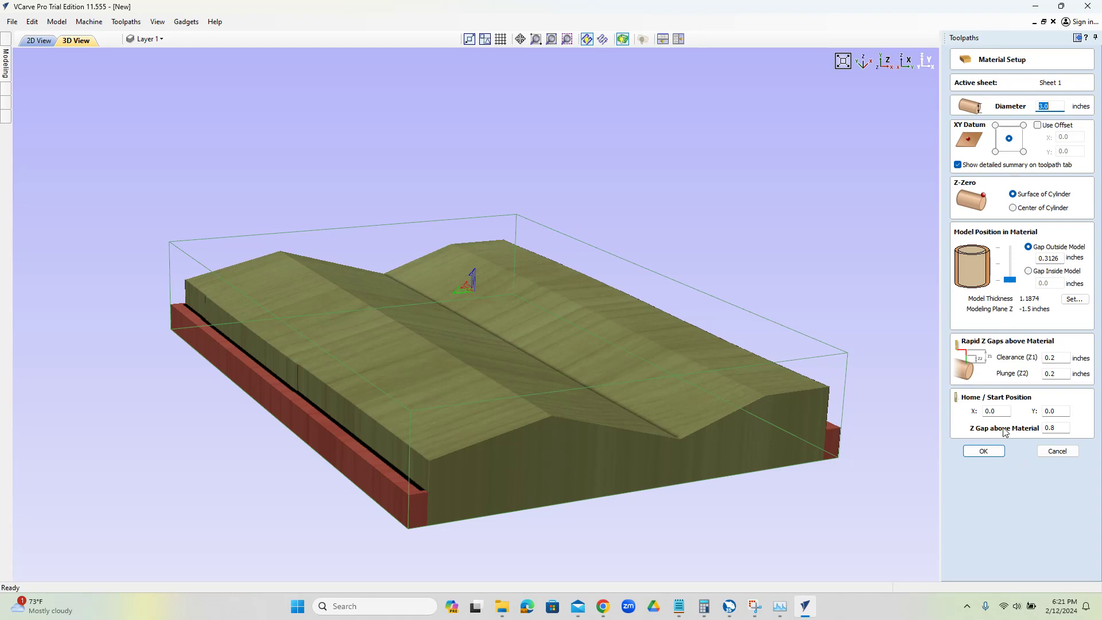
{"action": "left_click", "coordinate": [983, 450]}
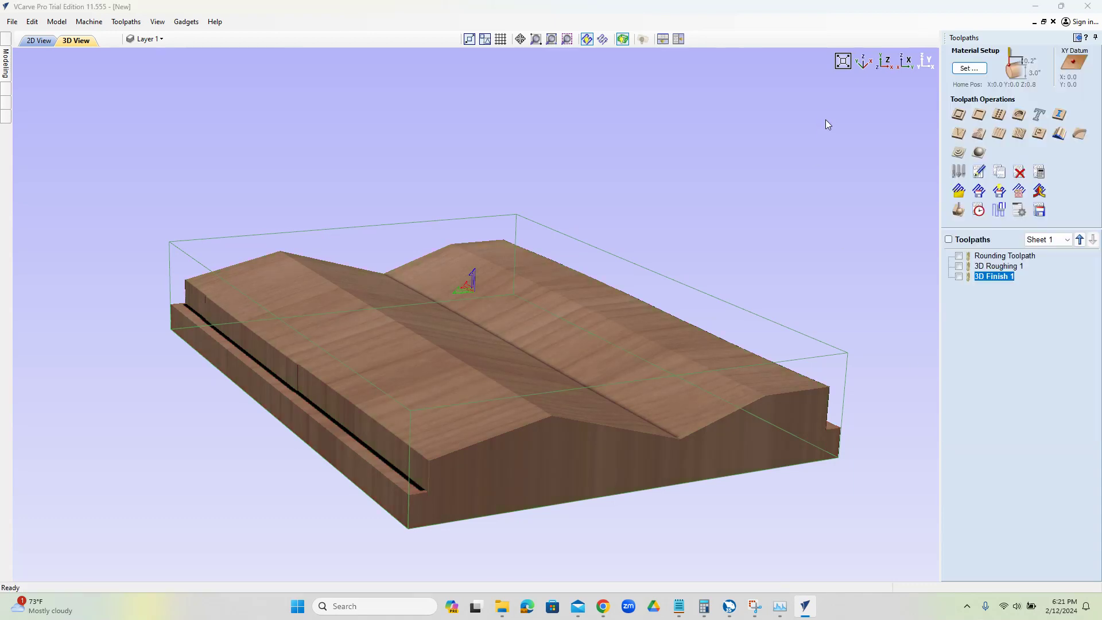
{"action": "left_click", "coordinate": [577, 335]}
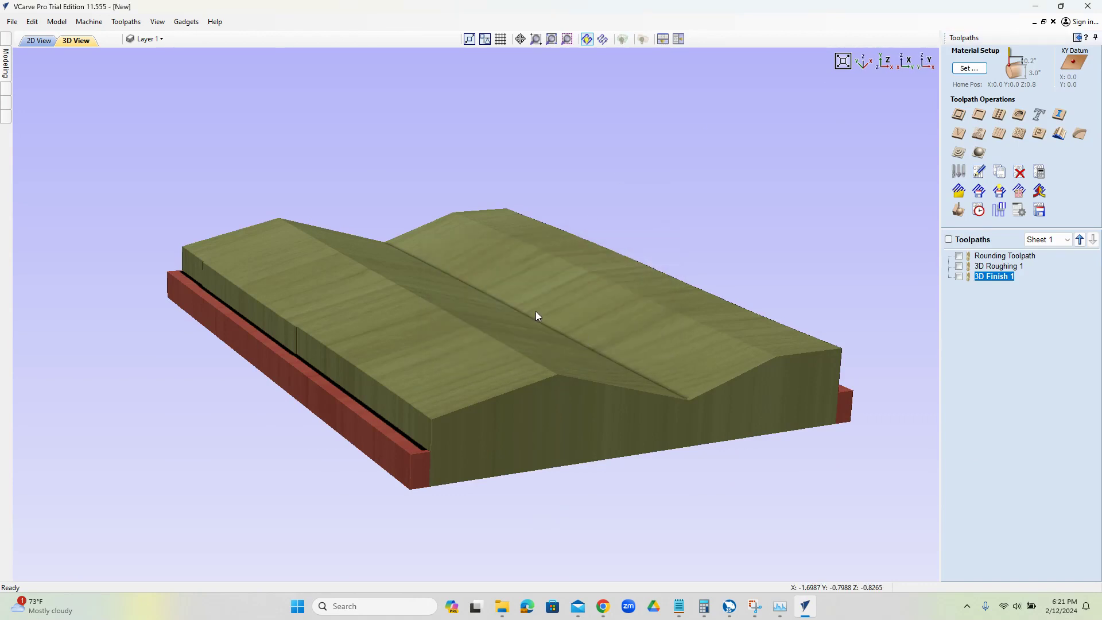
Step: Check the Combine Mode of the turned profile and Zero Plane components
{"action": "left_click", "coordinate": [5, 63]}
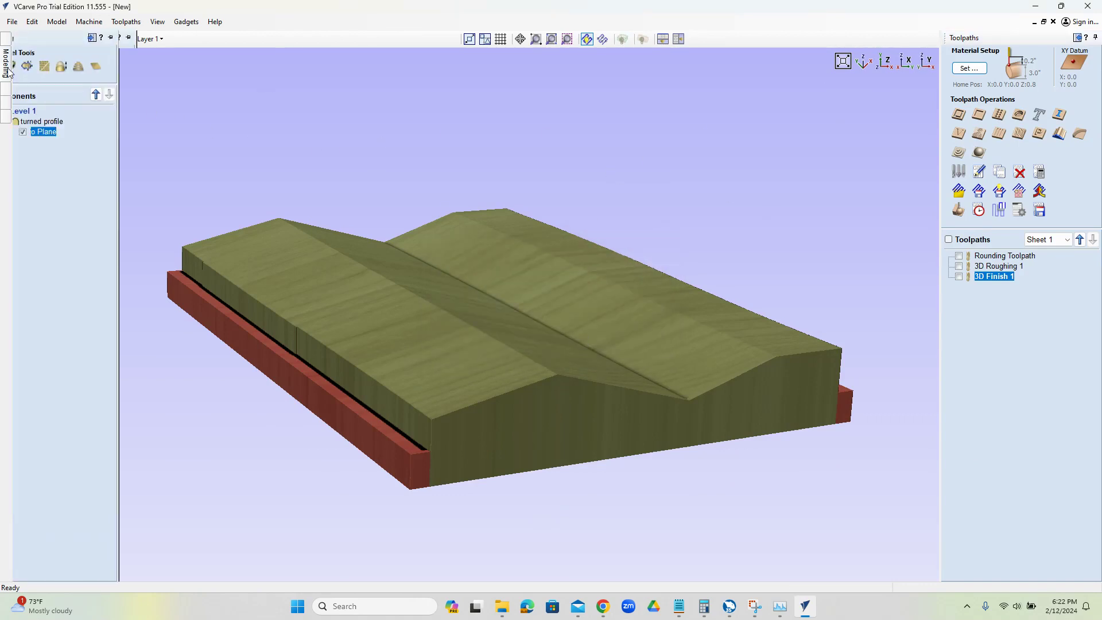
{"action": "left_click", "coordinate": [83, 122]}
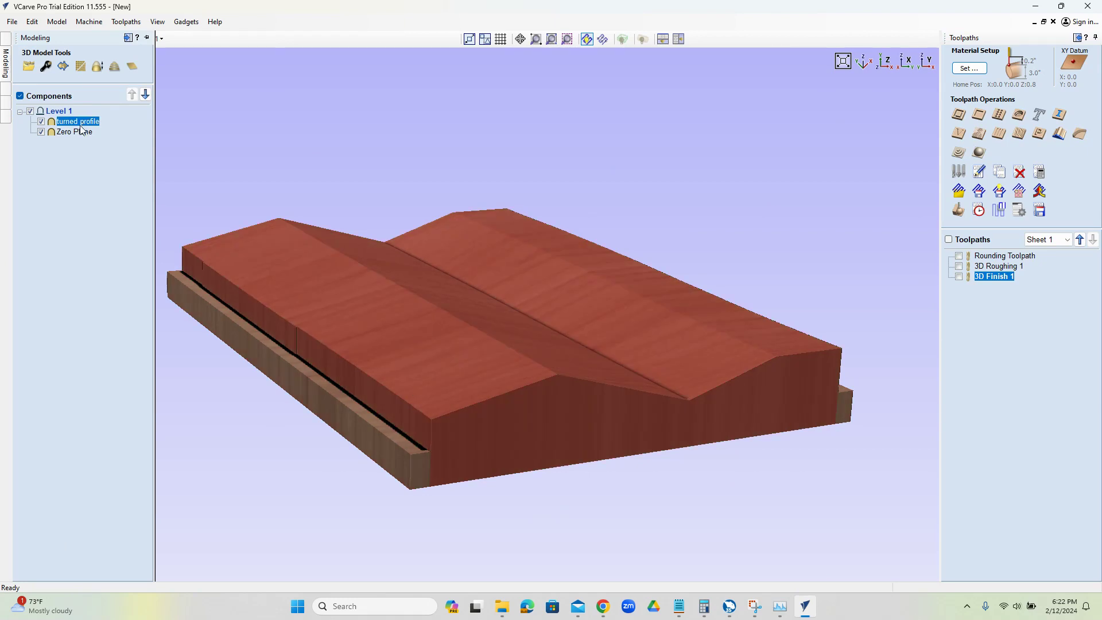
{"action": "left_click", "coordinate": [81, 132], "text": "shift"}
{"action": "right_click", "coordinate": [82, 126]}
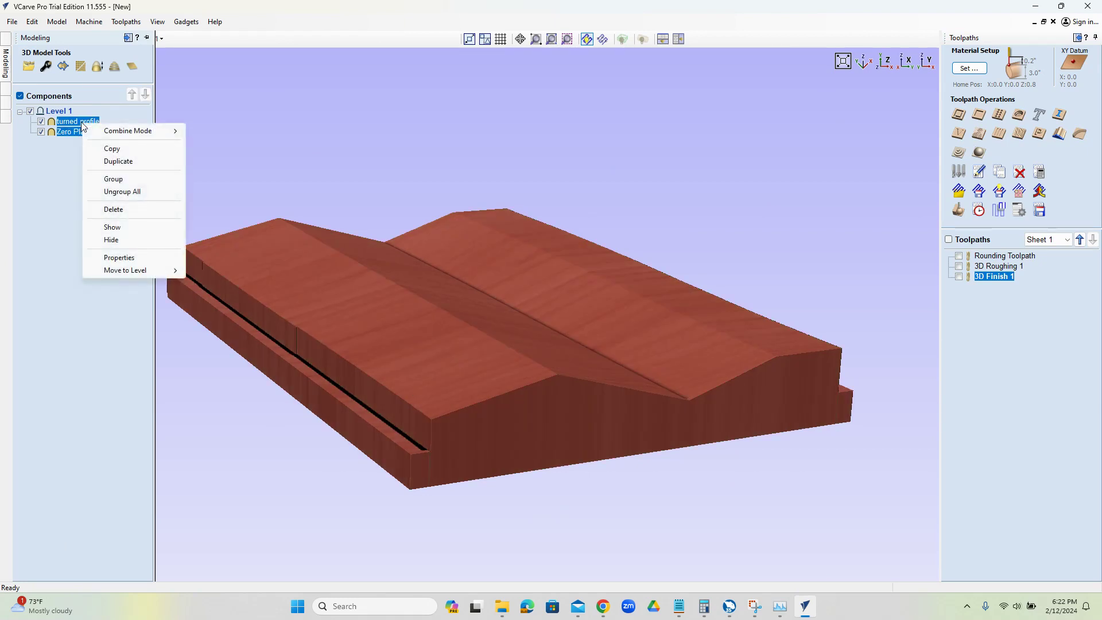
{"action": "mouse_move", "coordinate": [155, 136]}
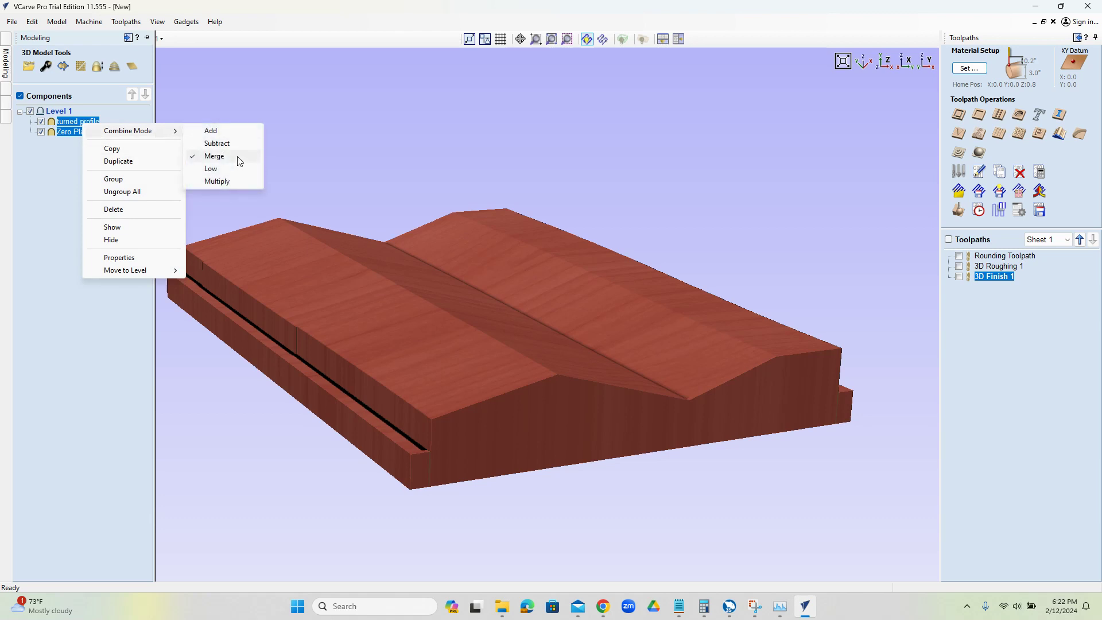
{"action": "left_click", "coordinate": [39, 165]}
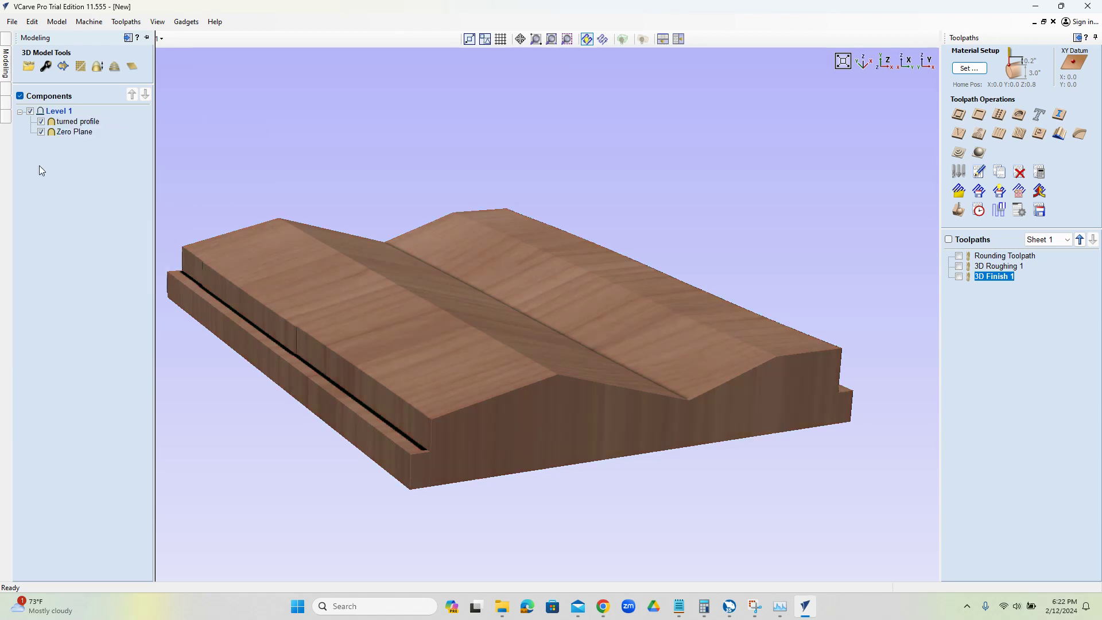
Step: Open Properties for the Zero Plane component from its context menu
{"action": "left_click", "coordinate": [82, 132]}
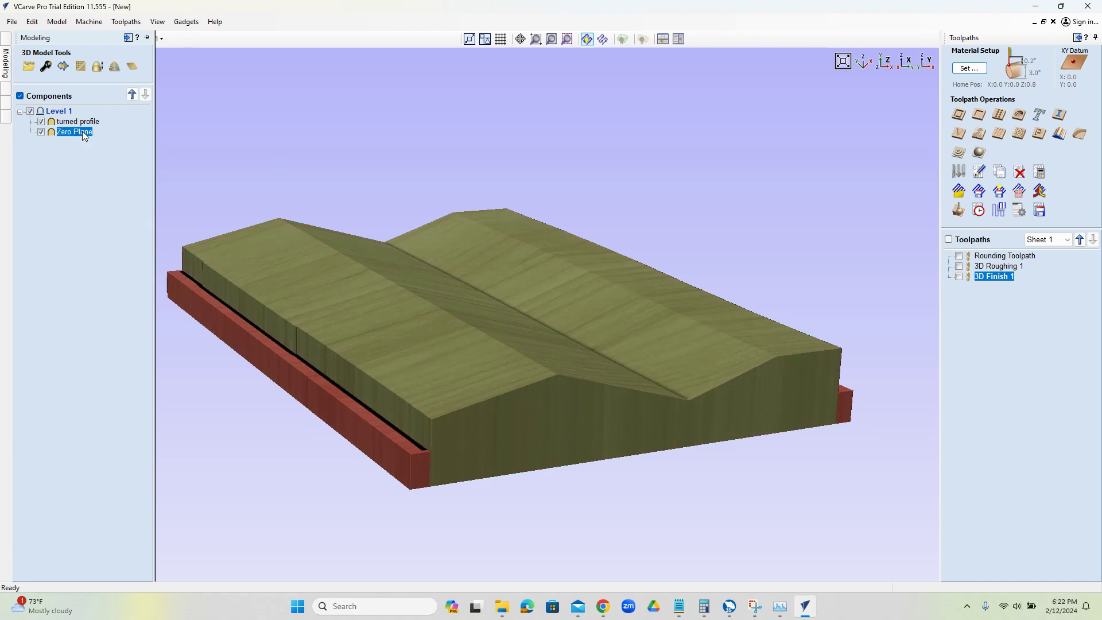
{"action": "right_click", "coordinate": [83, 134]}
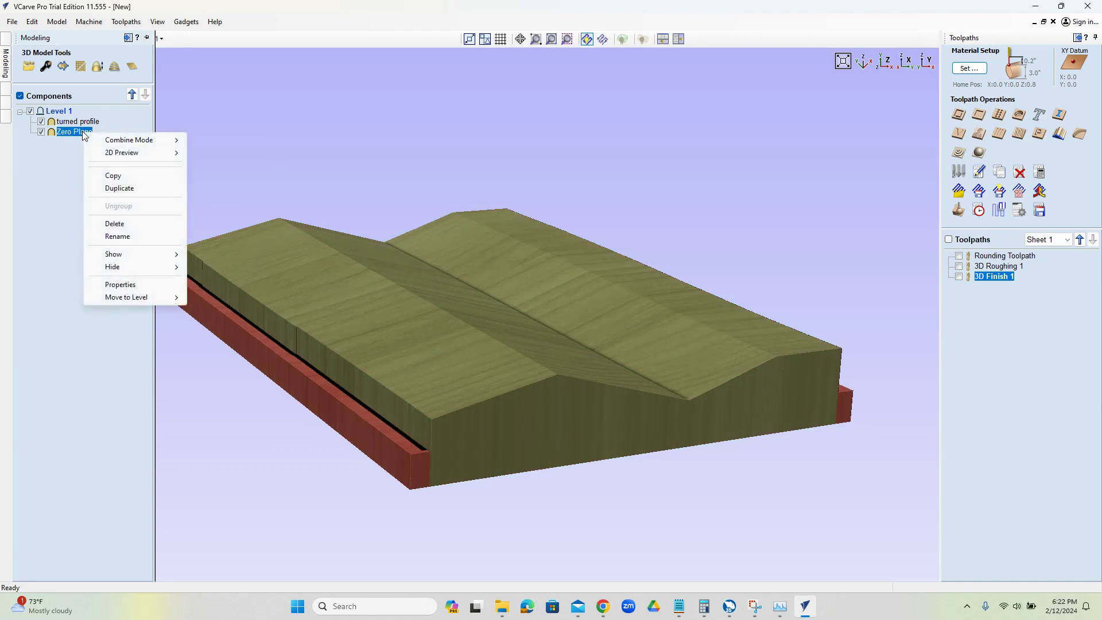
{"action": "left_click", "coordinate": [121, 284]}
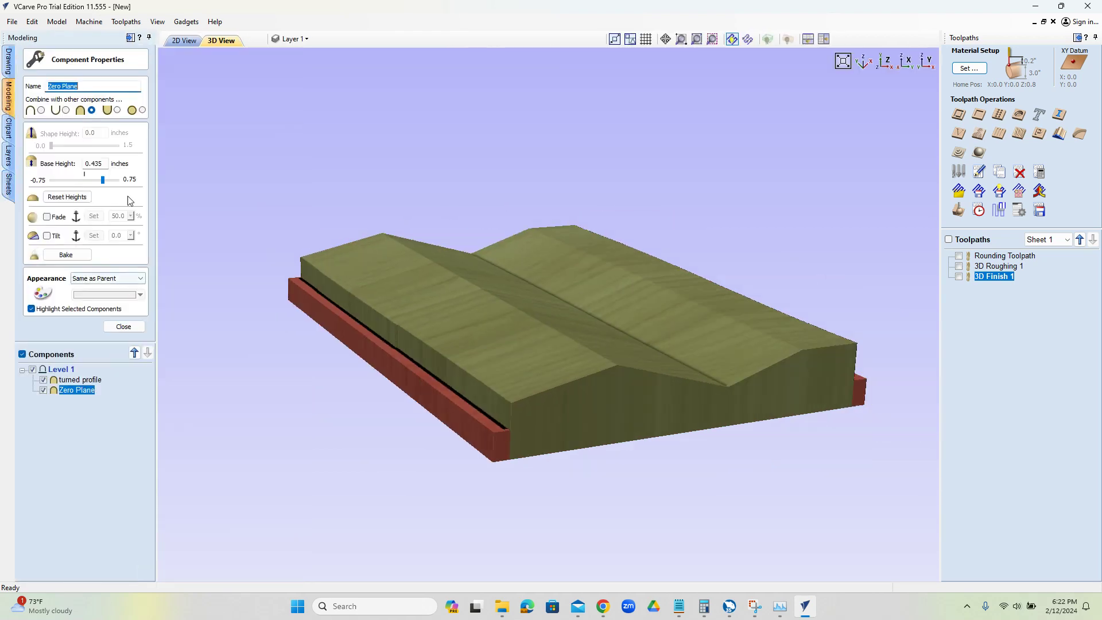
{"action": "left_click_drag", "start_coordinate": [103, 179], "coordinate": [103, 180]}
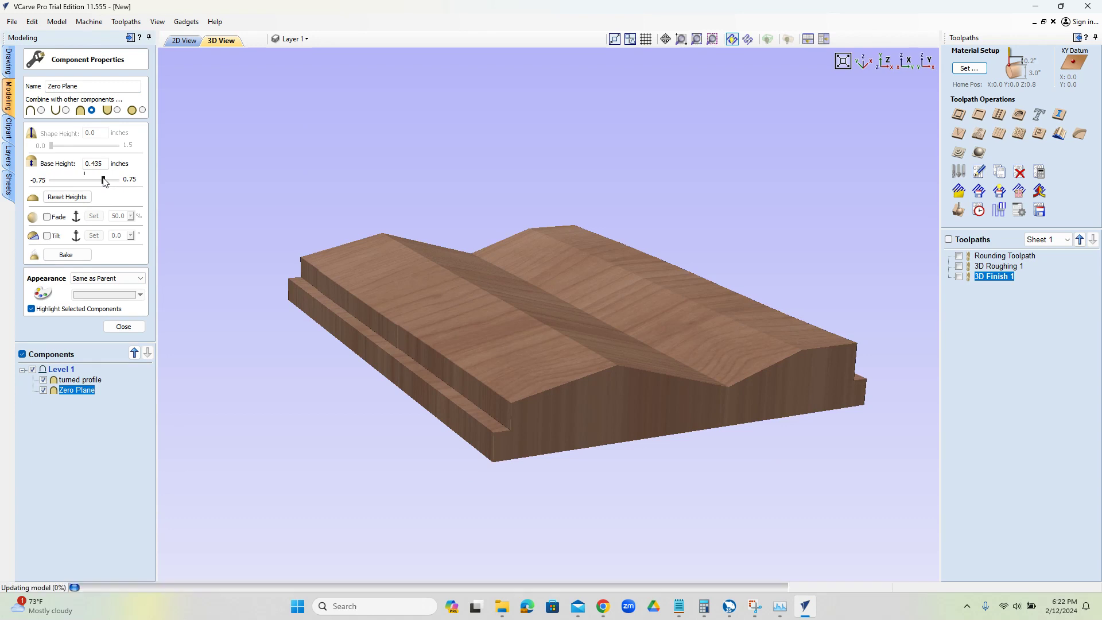